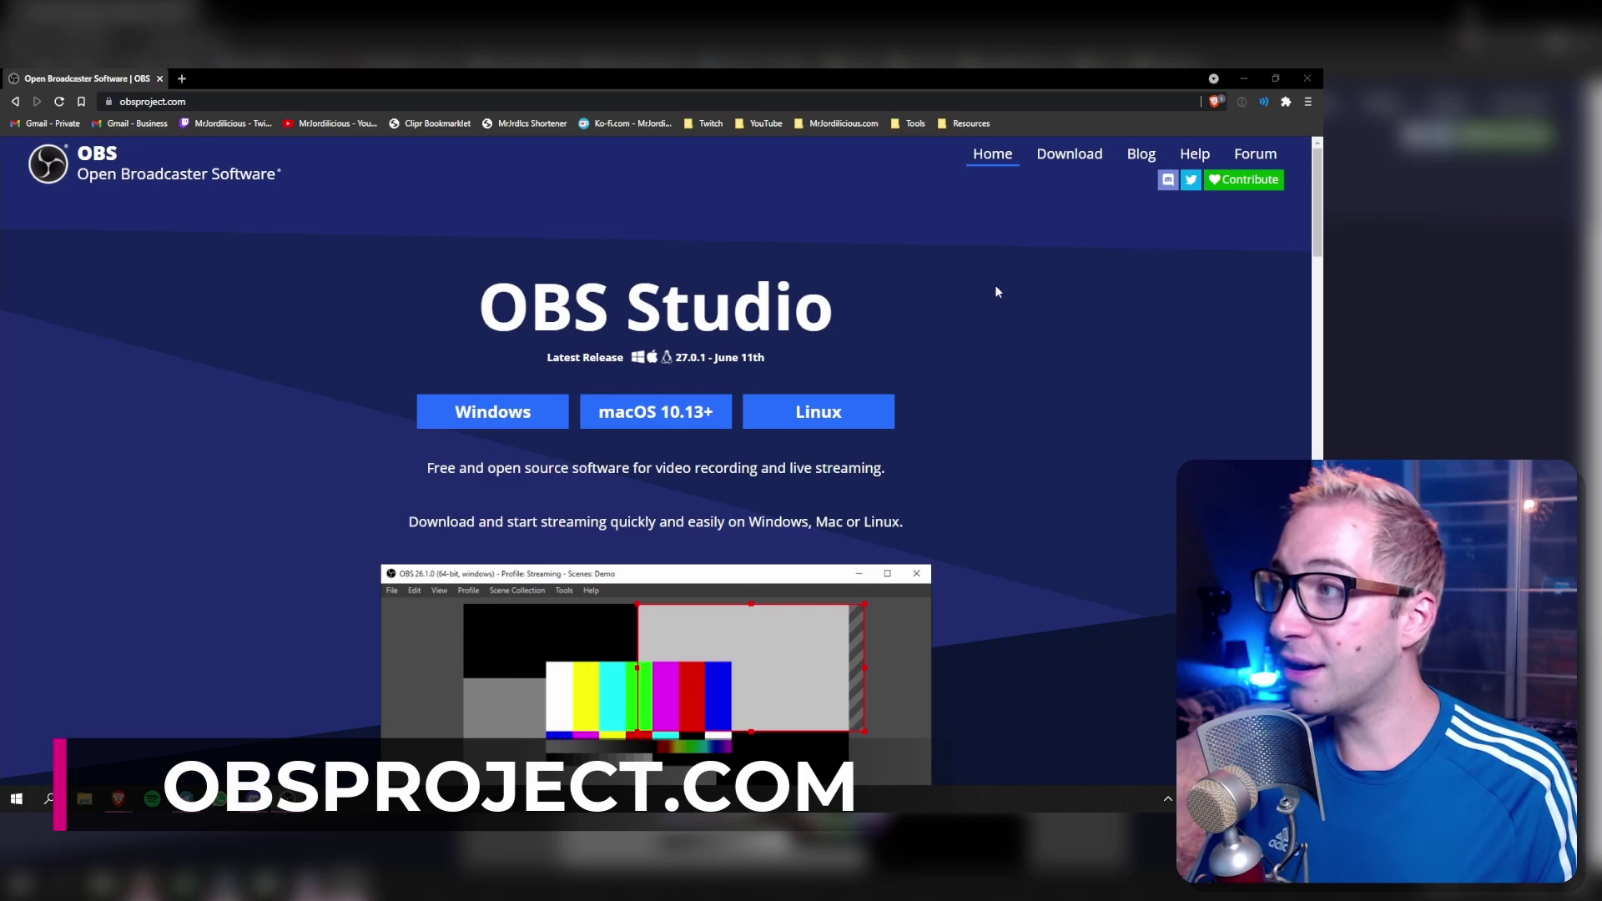
Download the OBS Studio 27.0.1 Windows zip from the OBS Project website and save it.
left_click(1077, 164)
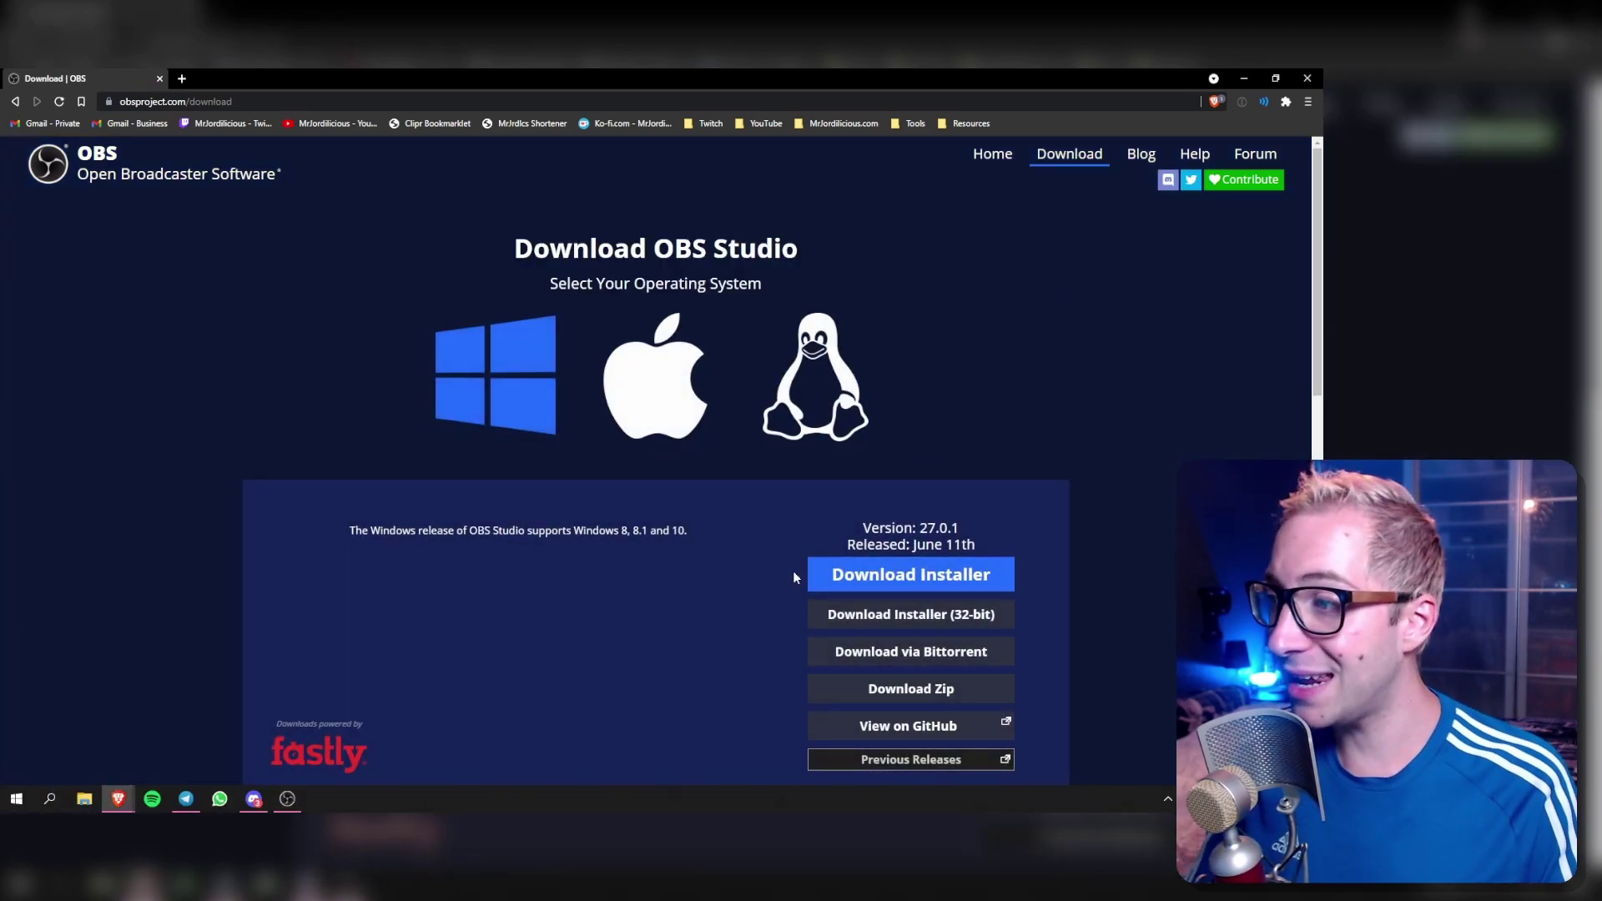
left_click(922, 576)
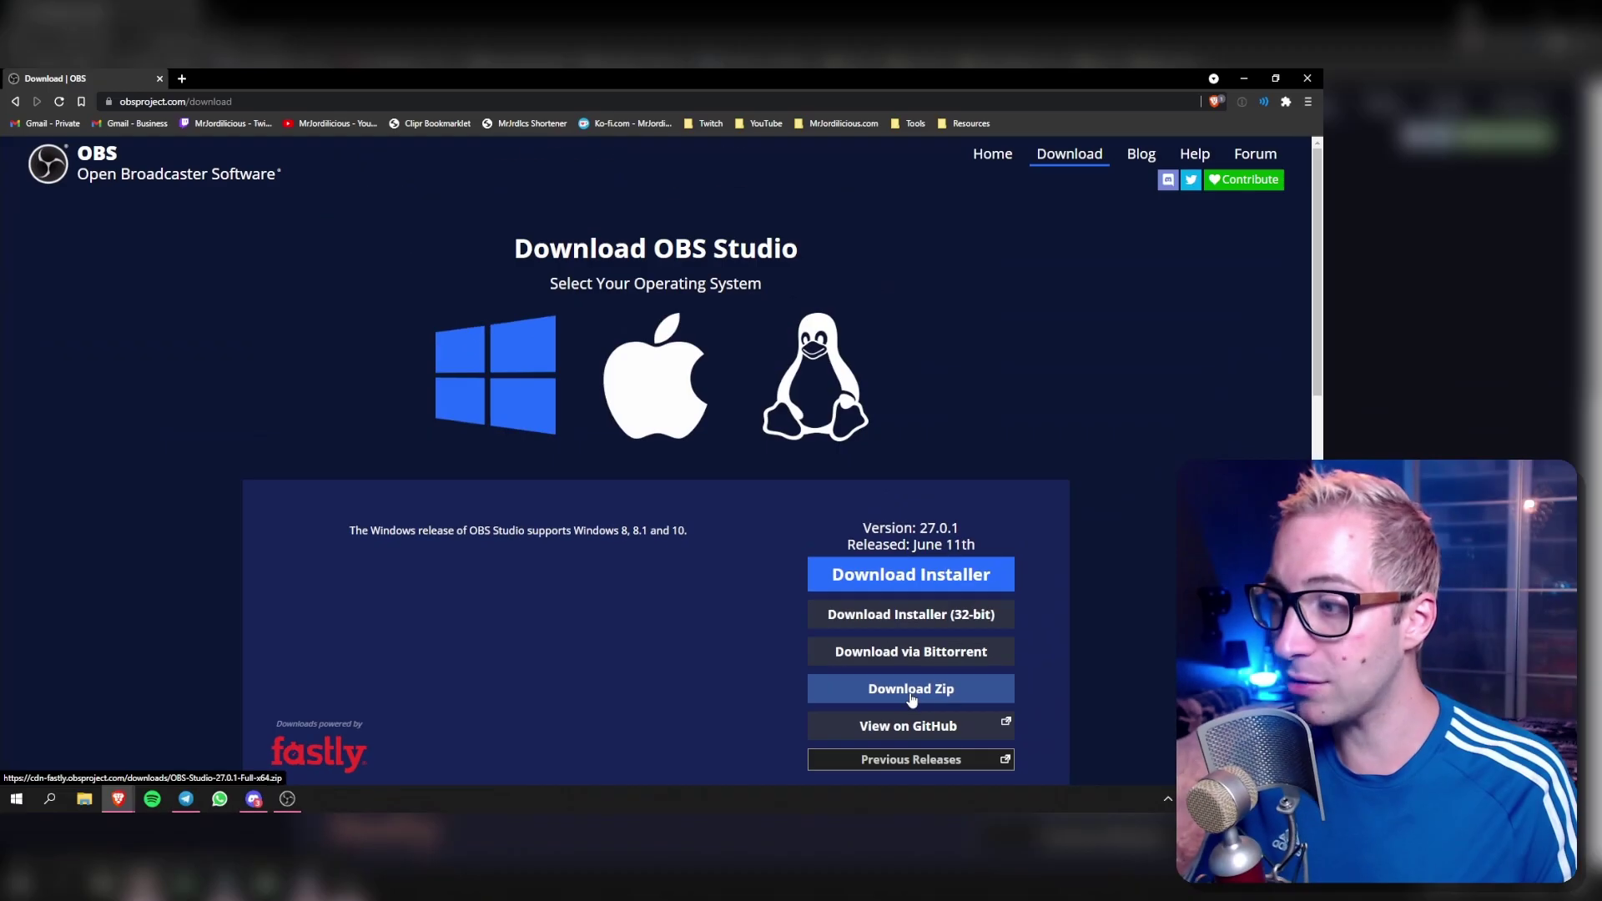
left_click(1062, 561)
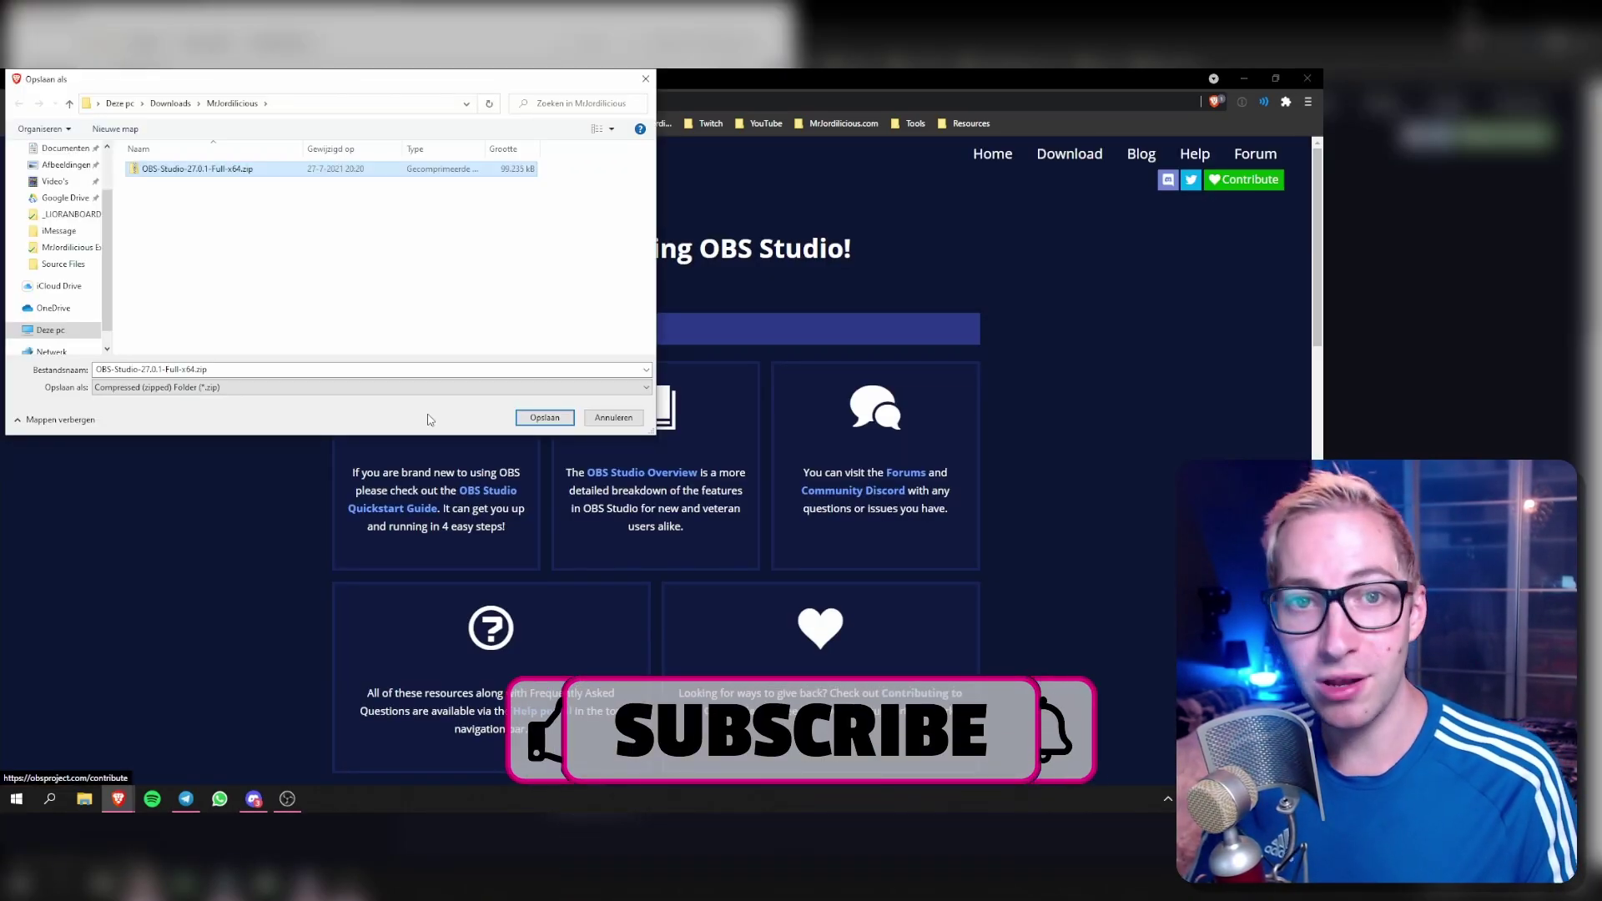
left_click(544, 417)
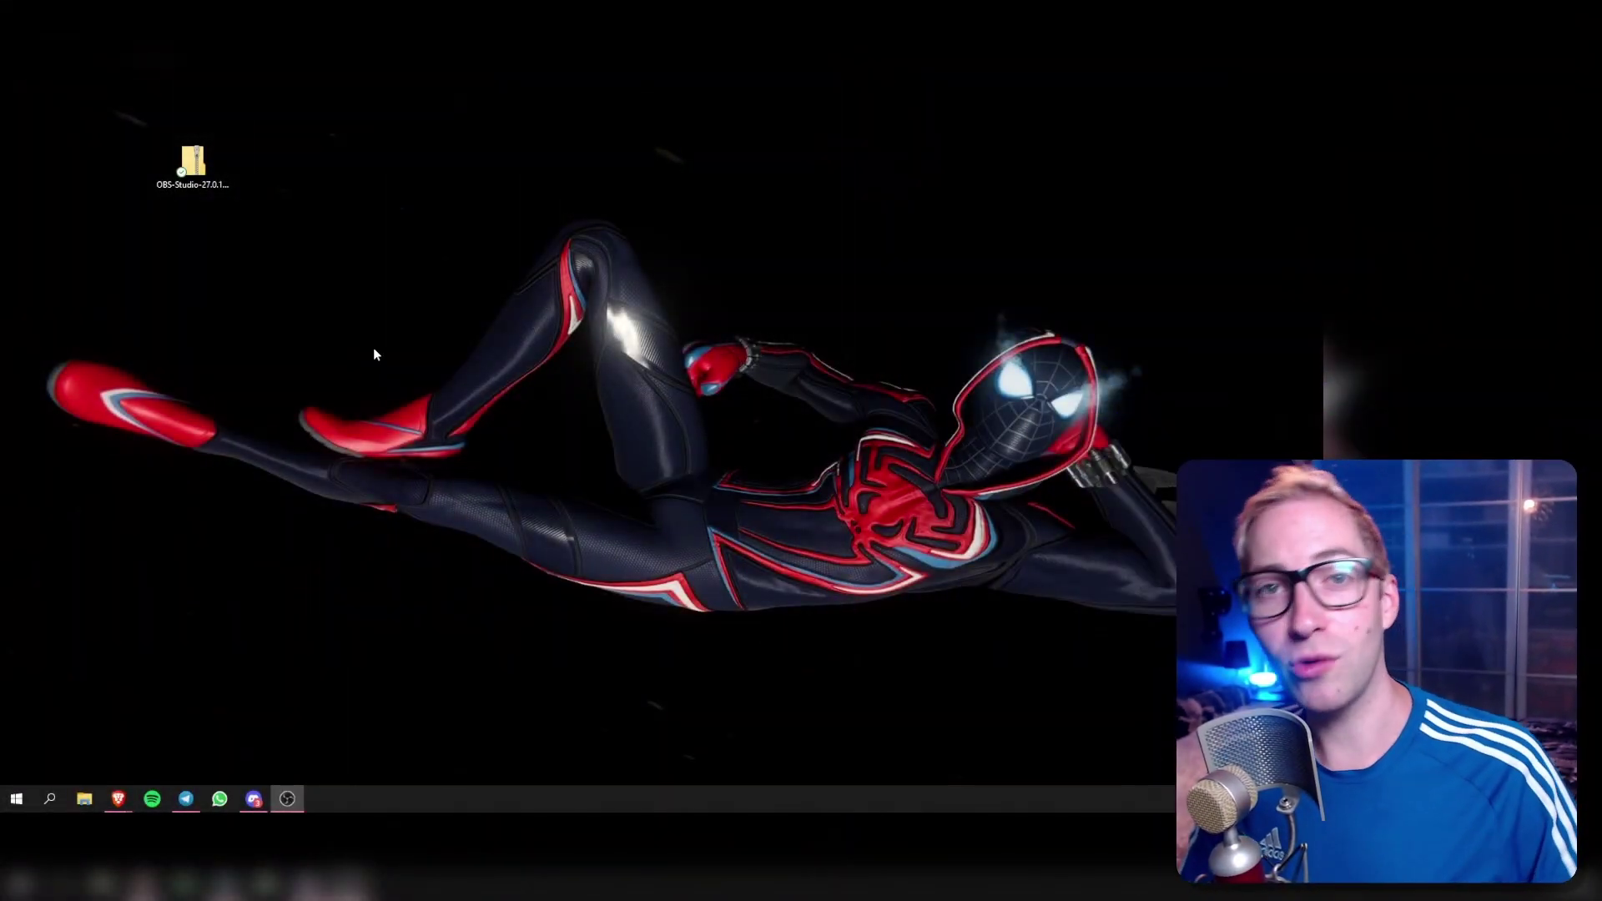
Extract the OBS-Studio-27.0.1 zip to a desktop folder, delete the zip, and open the folder.
left_click(212, 199)
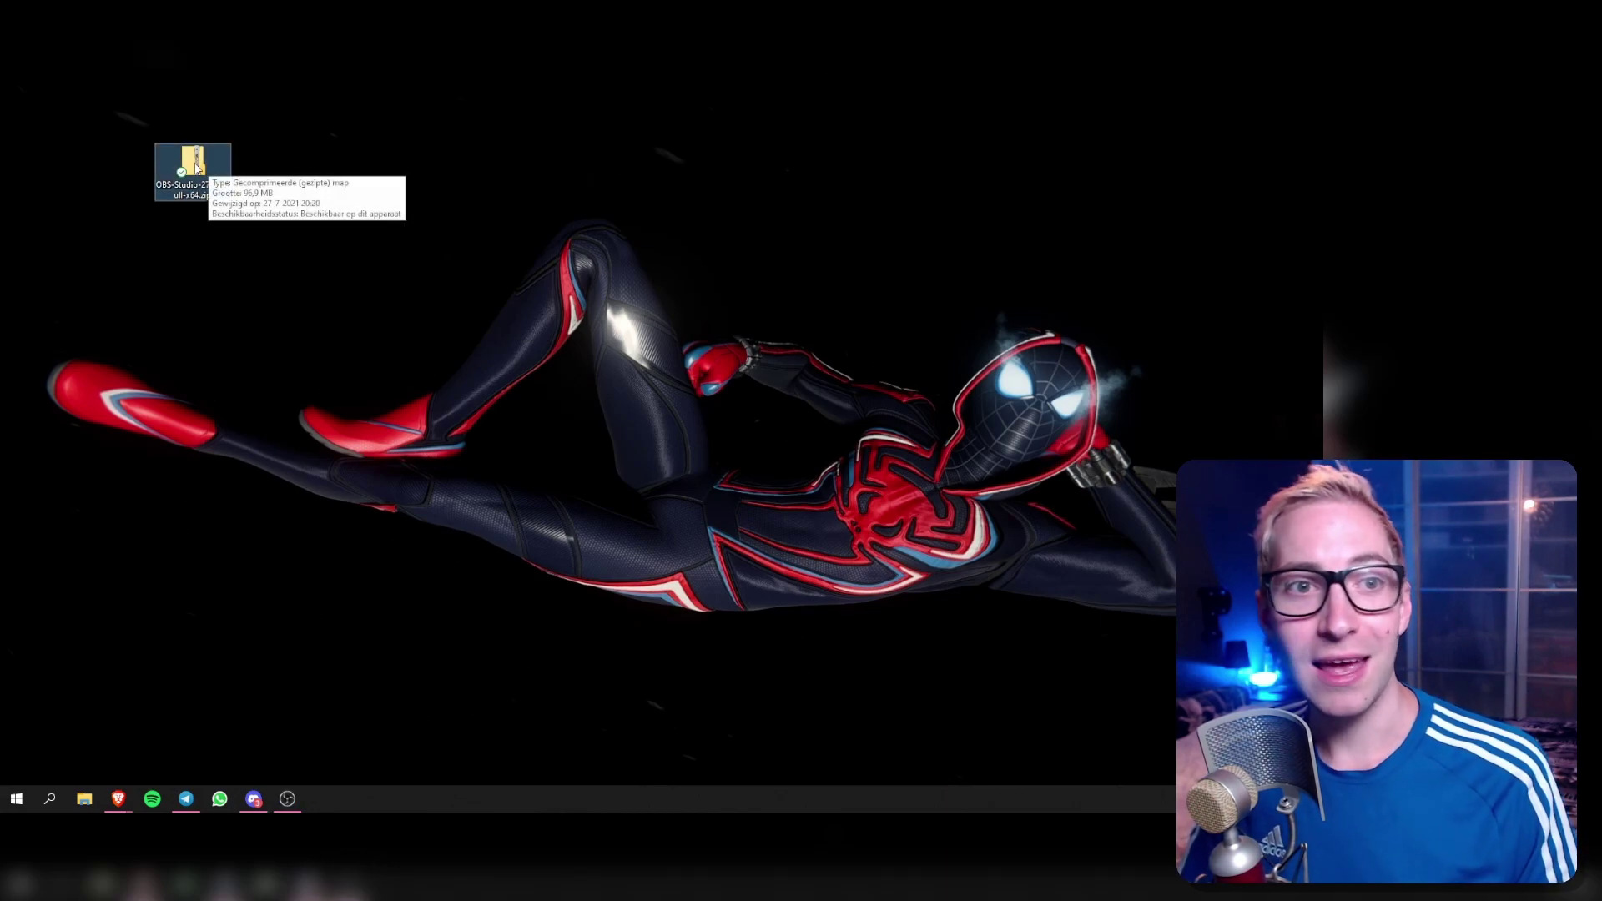
right_click(195, 162)
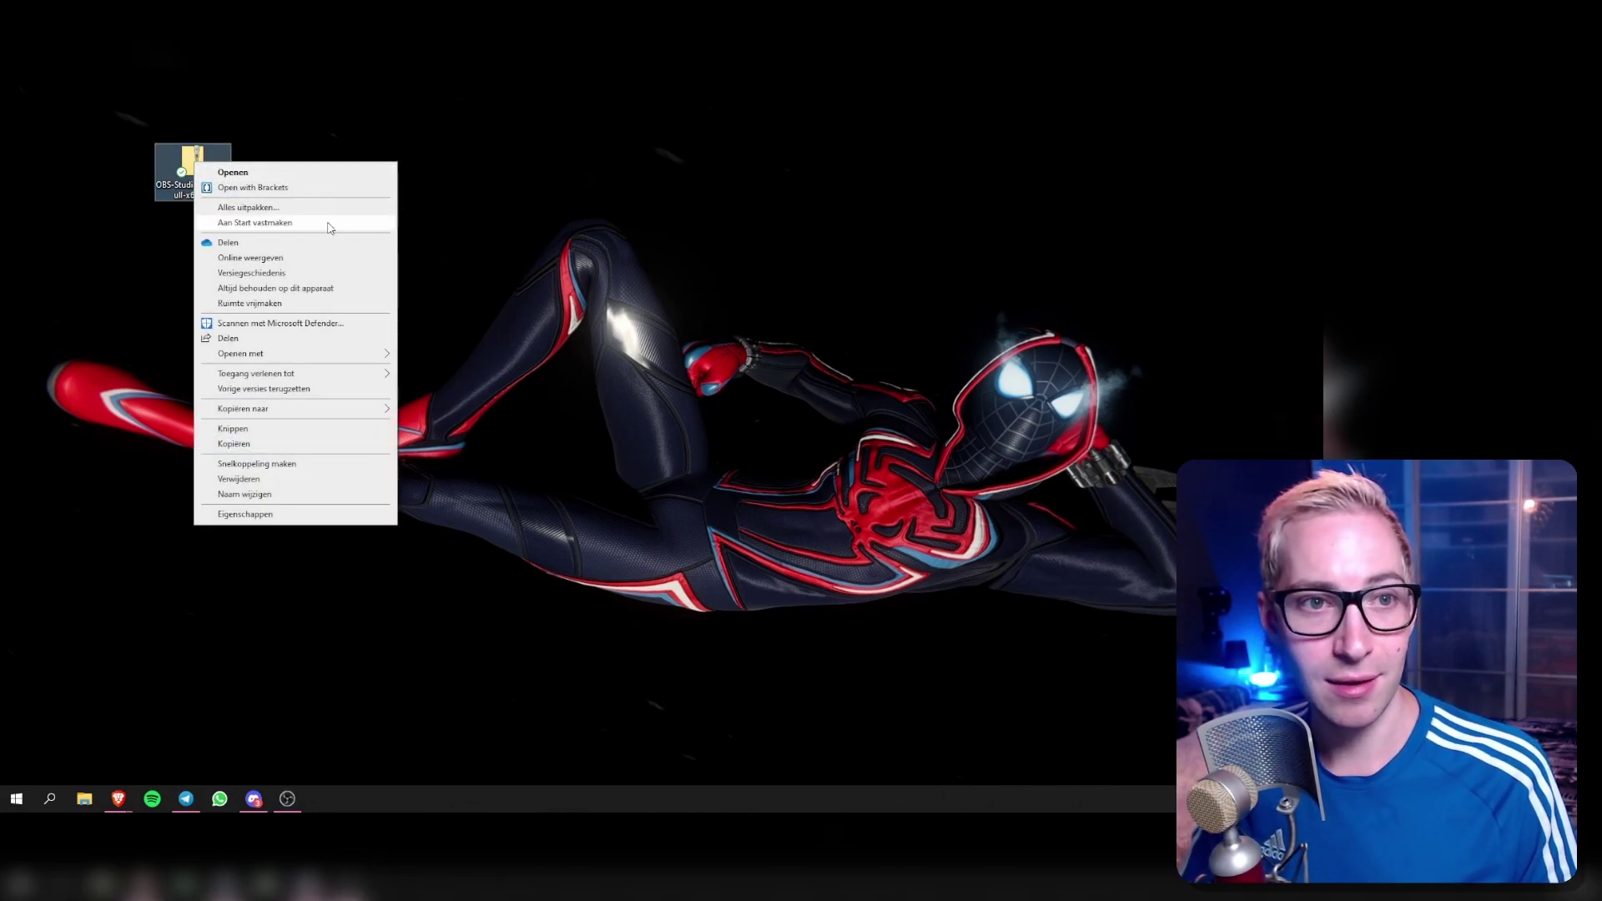
left_click(249, 207)
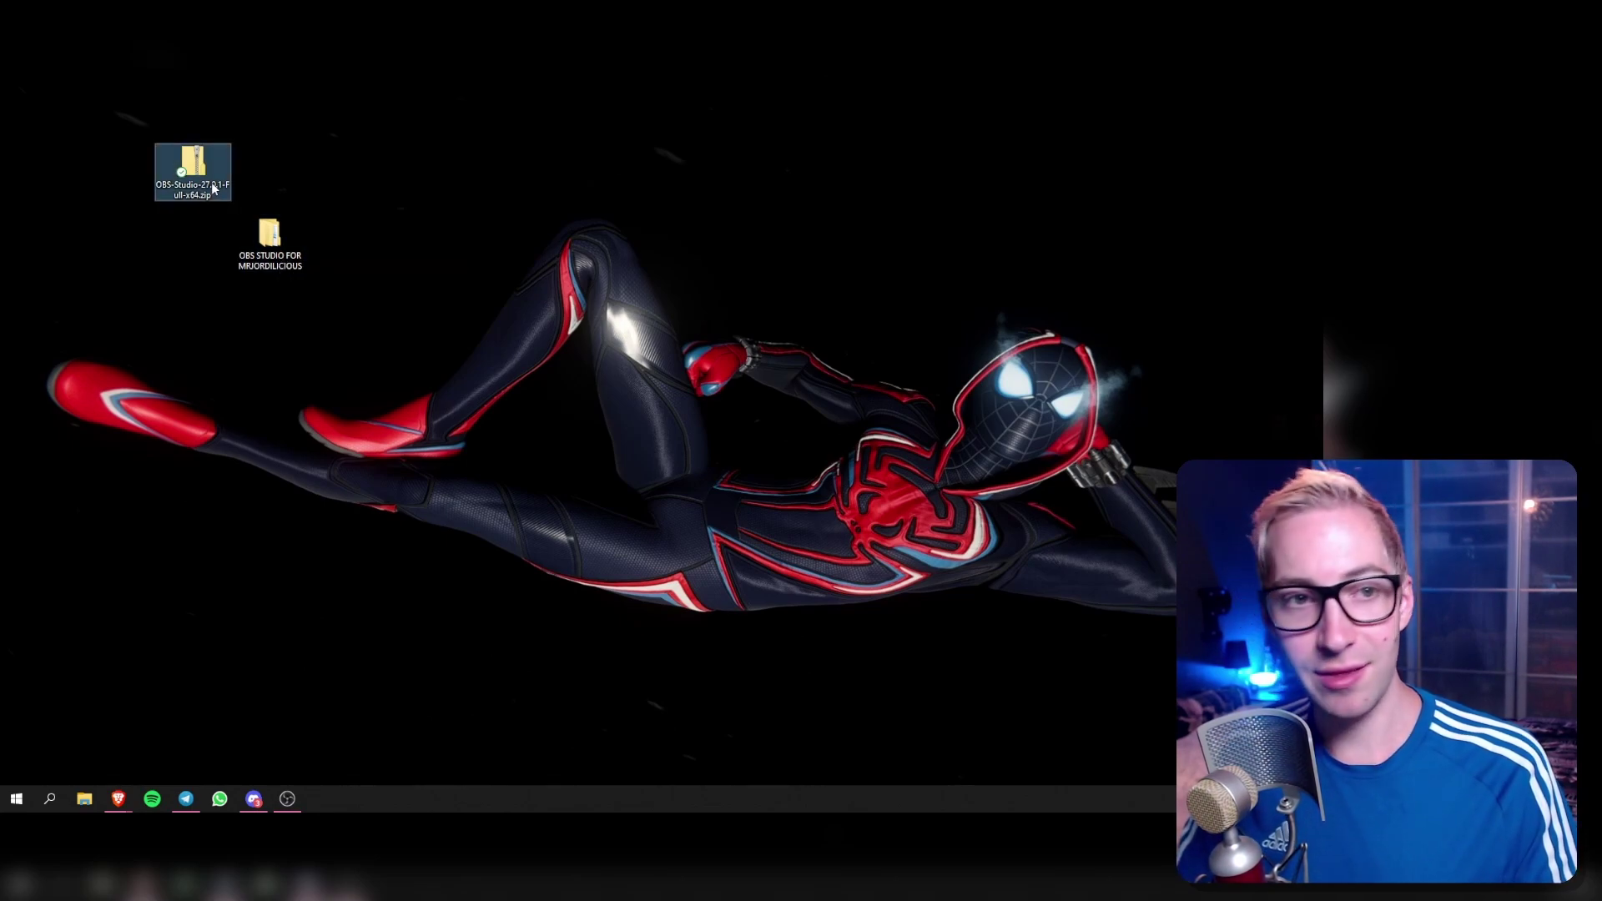
key("Delete")
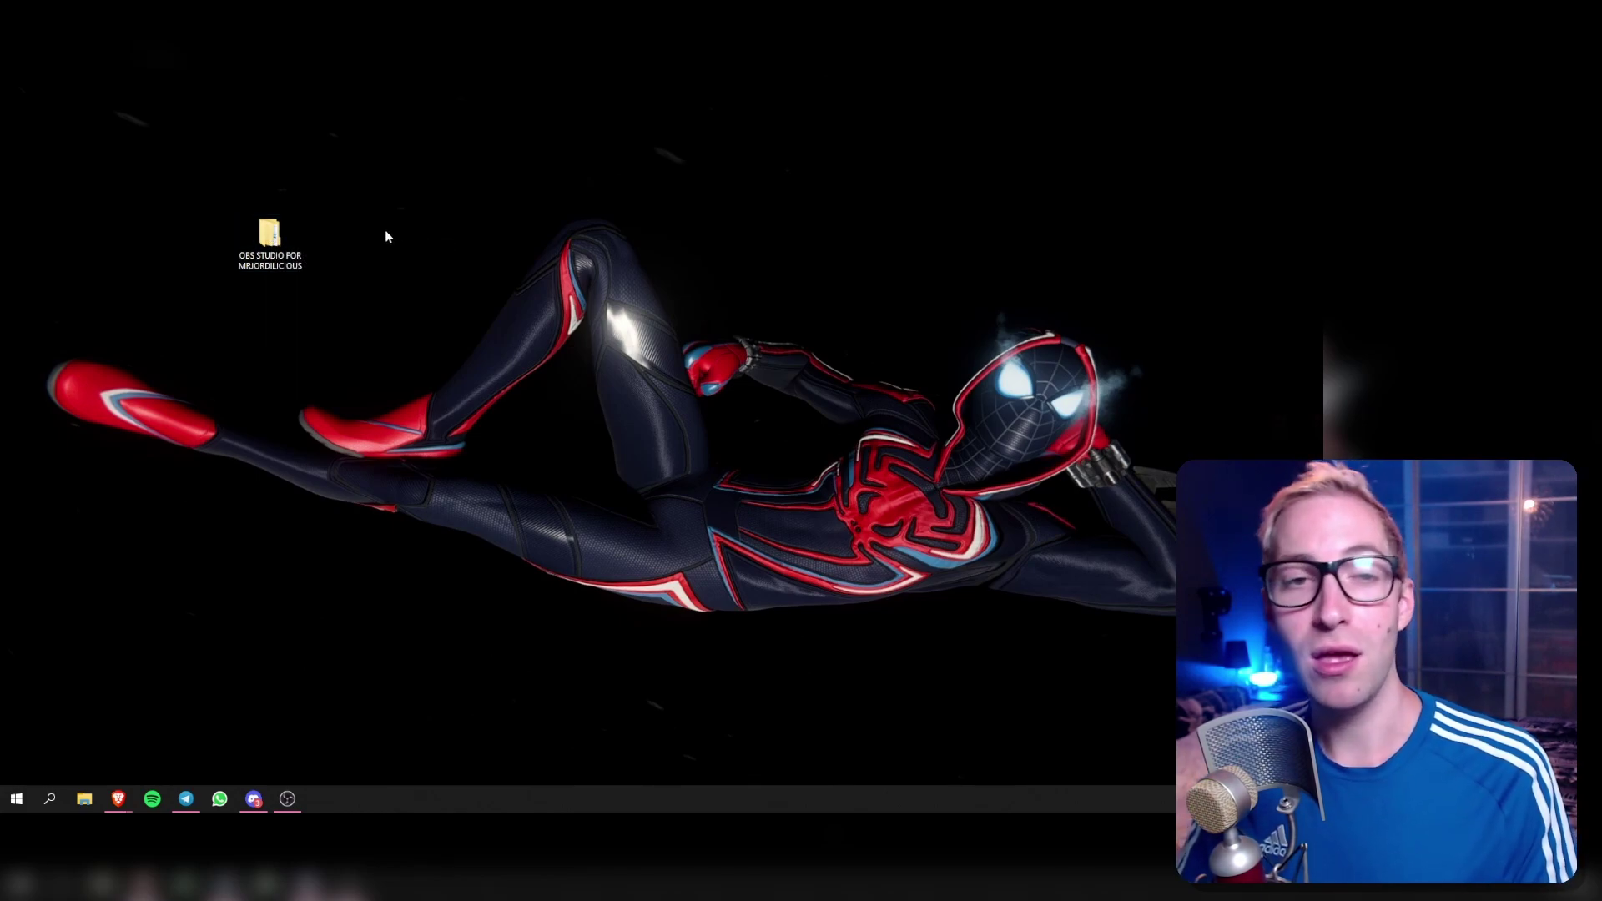
double_click(268, 238)
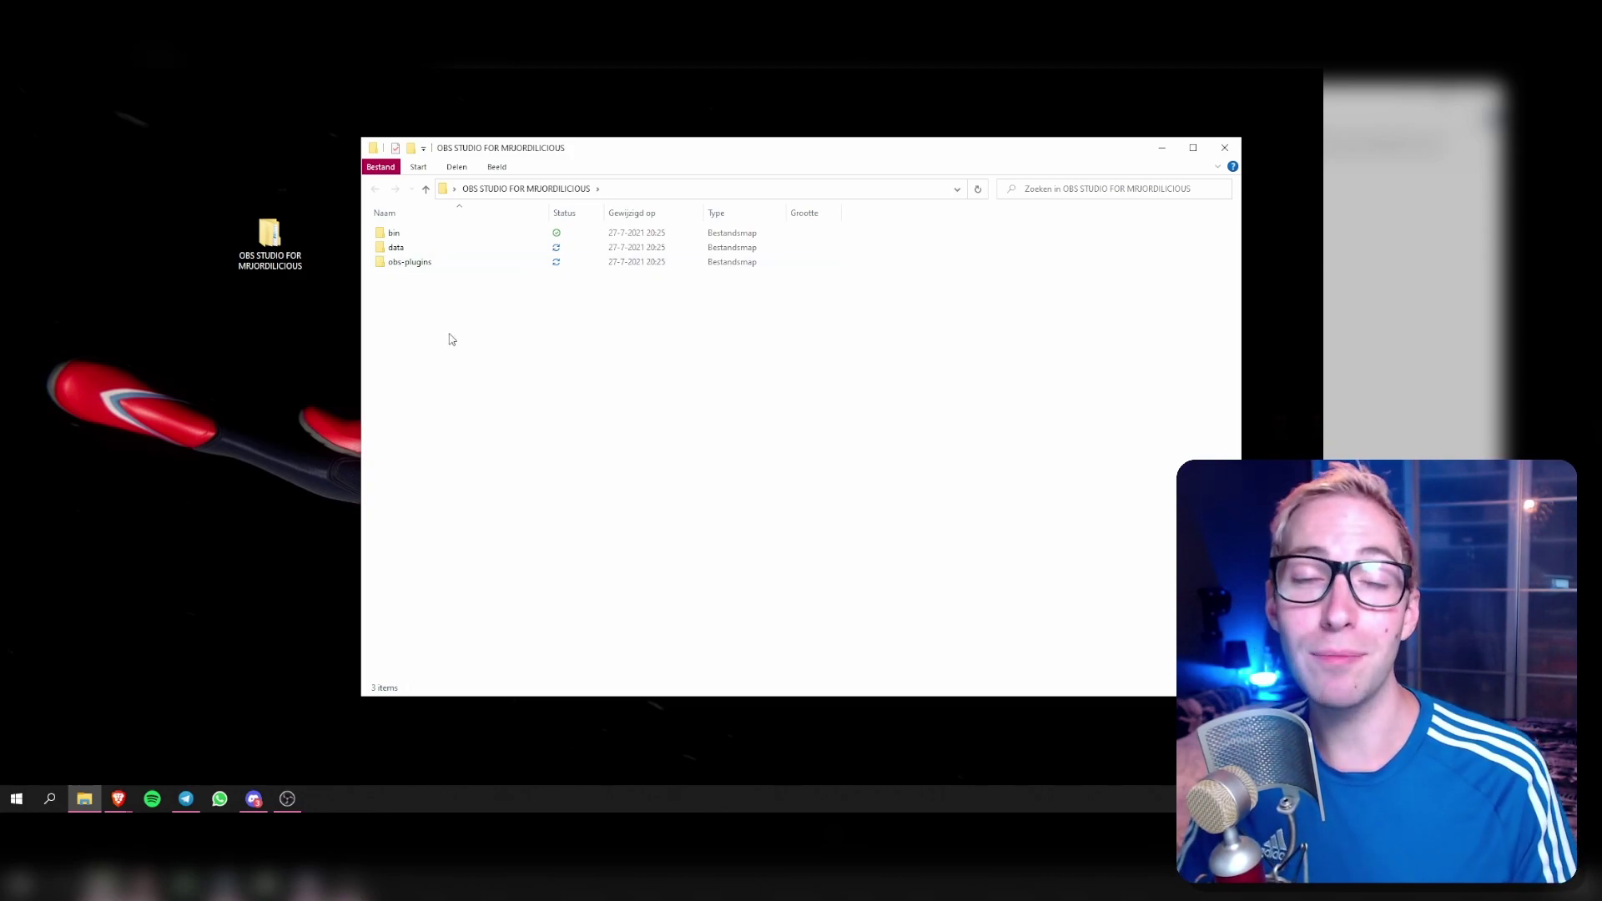
Create an empty text file named obs_portable_mode.txt in the extracted OBS folder.
right_click(422, 321)
mouse_move(537, 554)
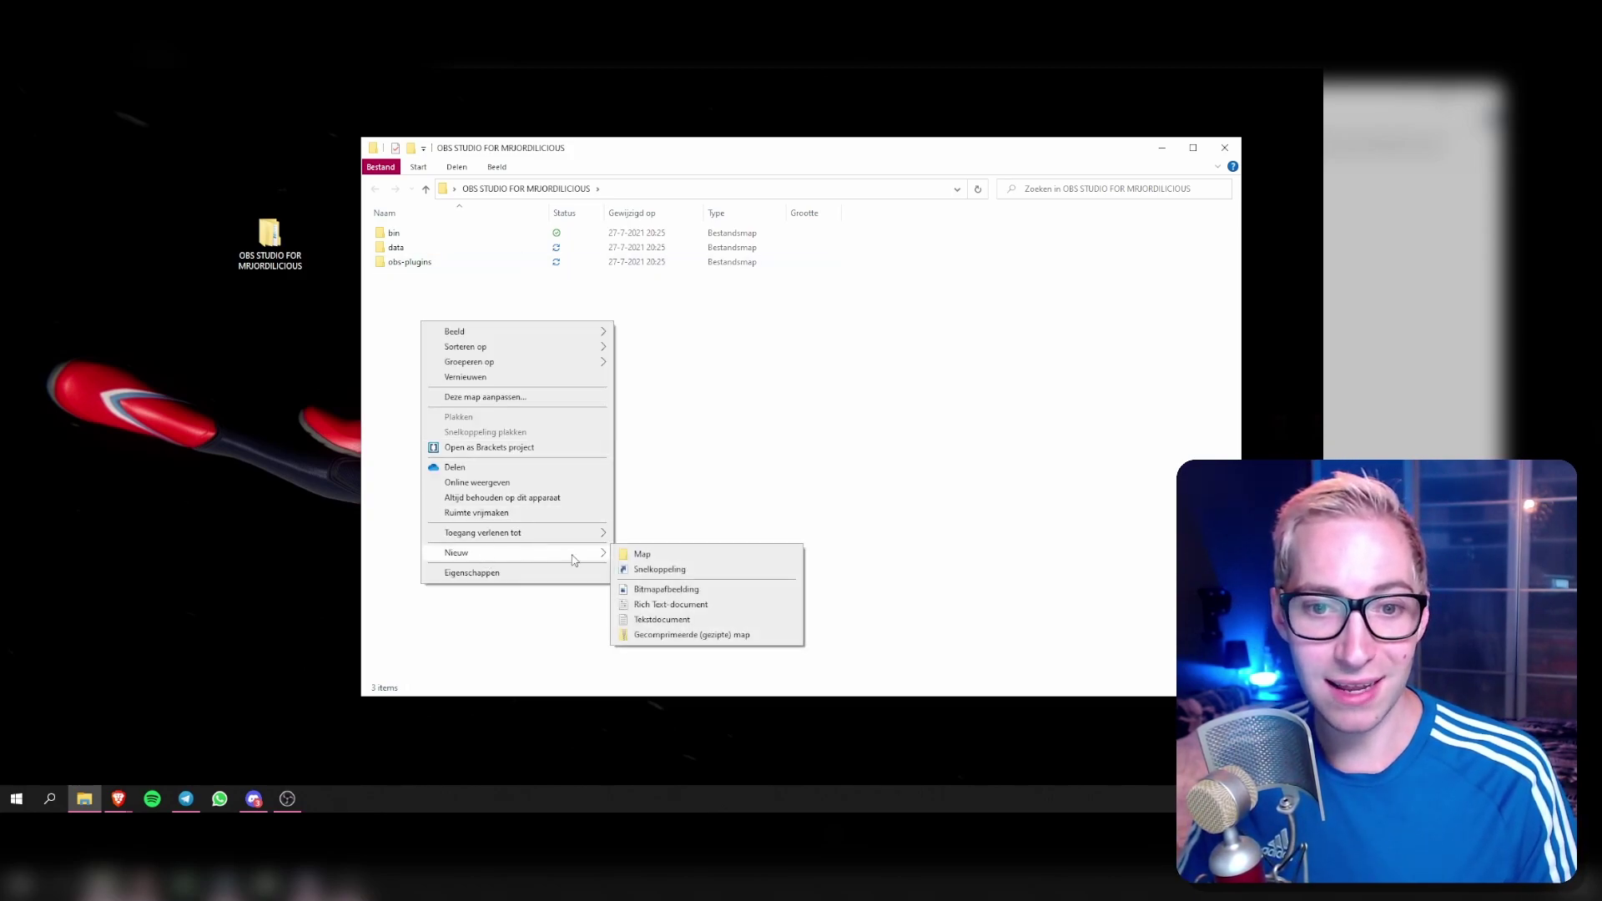
left_click(685, 621)
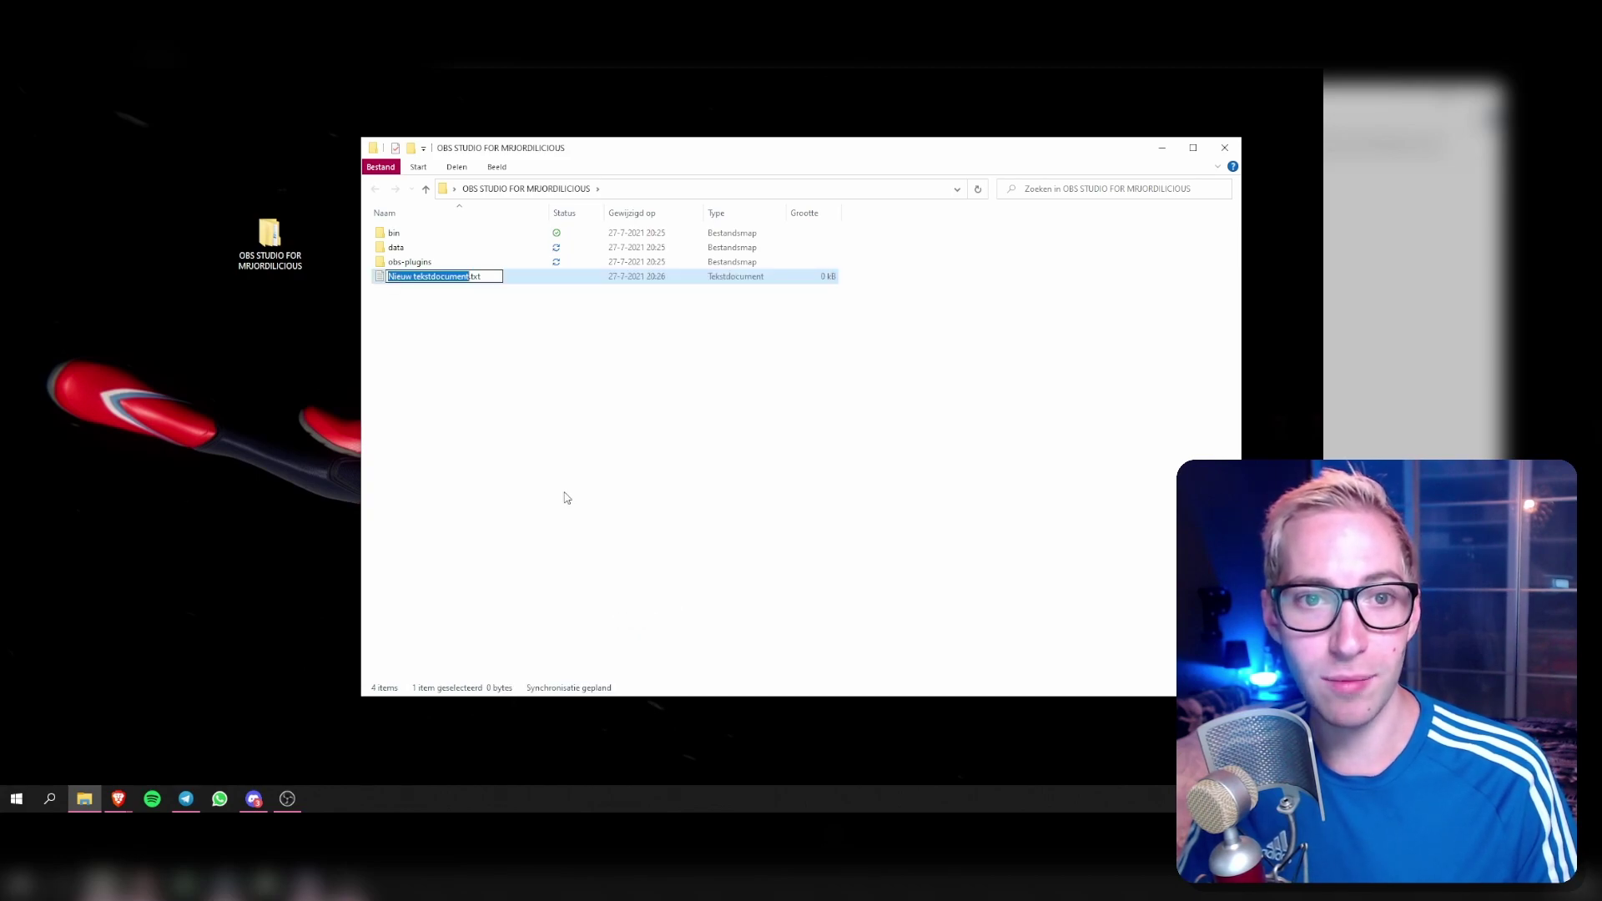
type("obs_po")
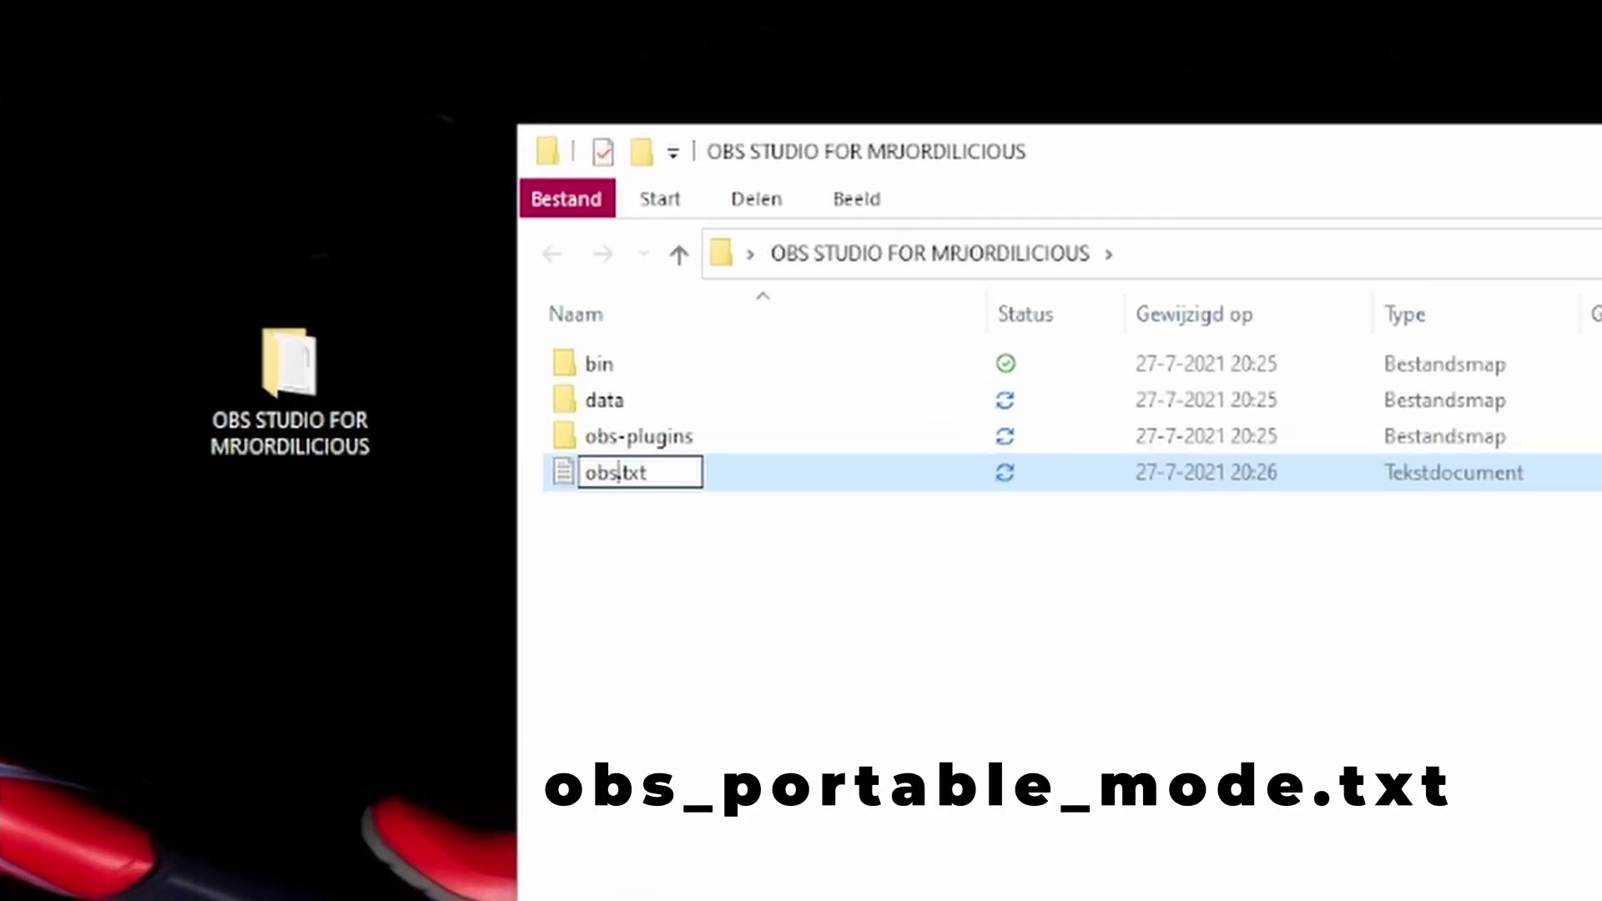
type("rtable_mode")
key("Return")
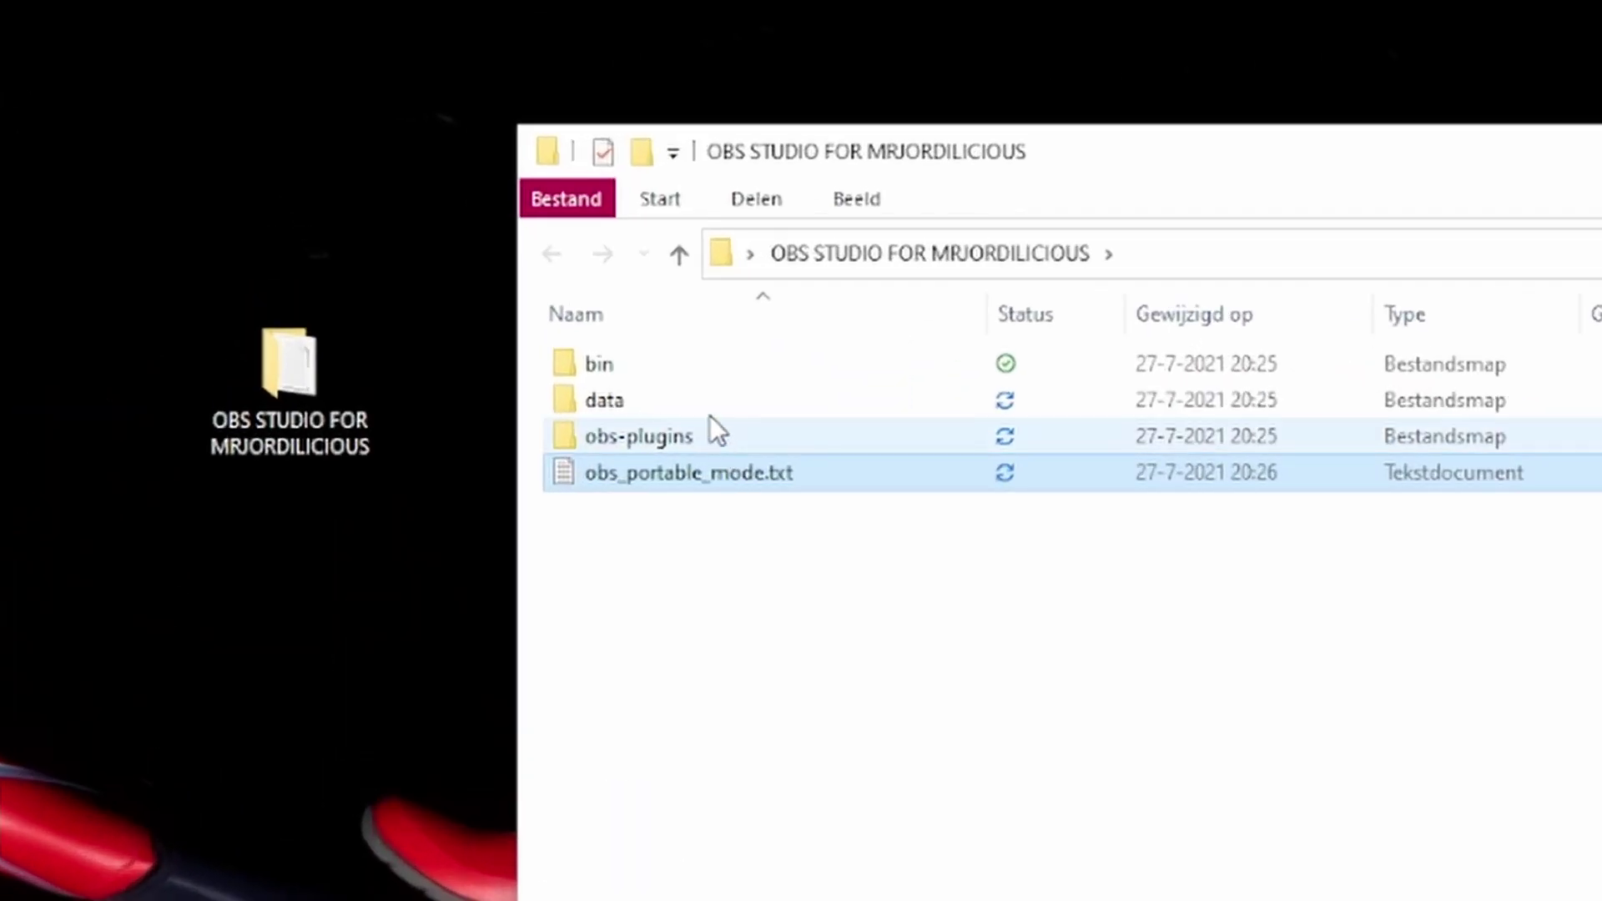
Go into bin\64bit and select obs64.exe.
double_click(424, 233)
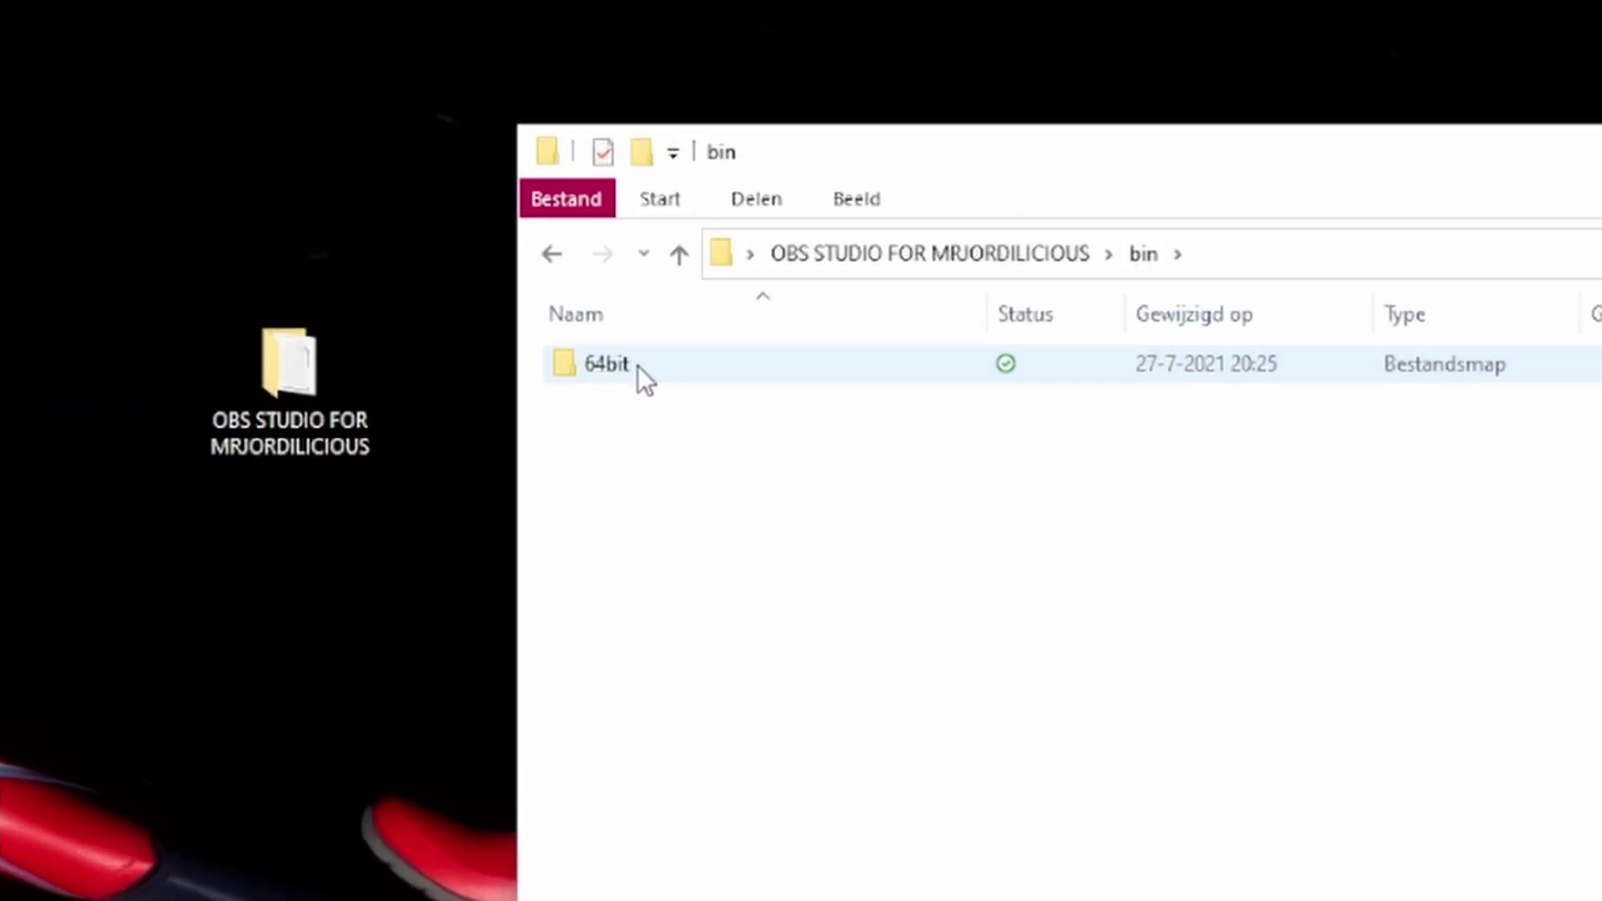
double_click(637, 365)
scroll(686, 815, "down", 6)
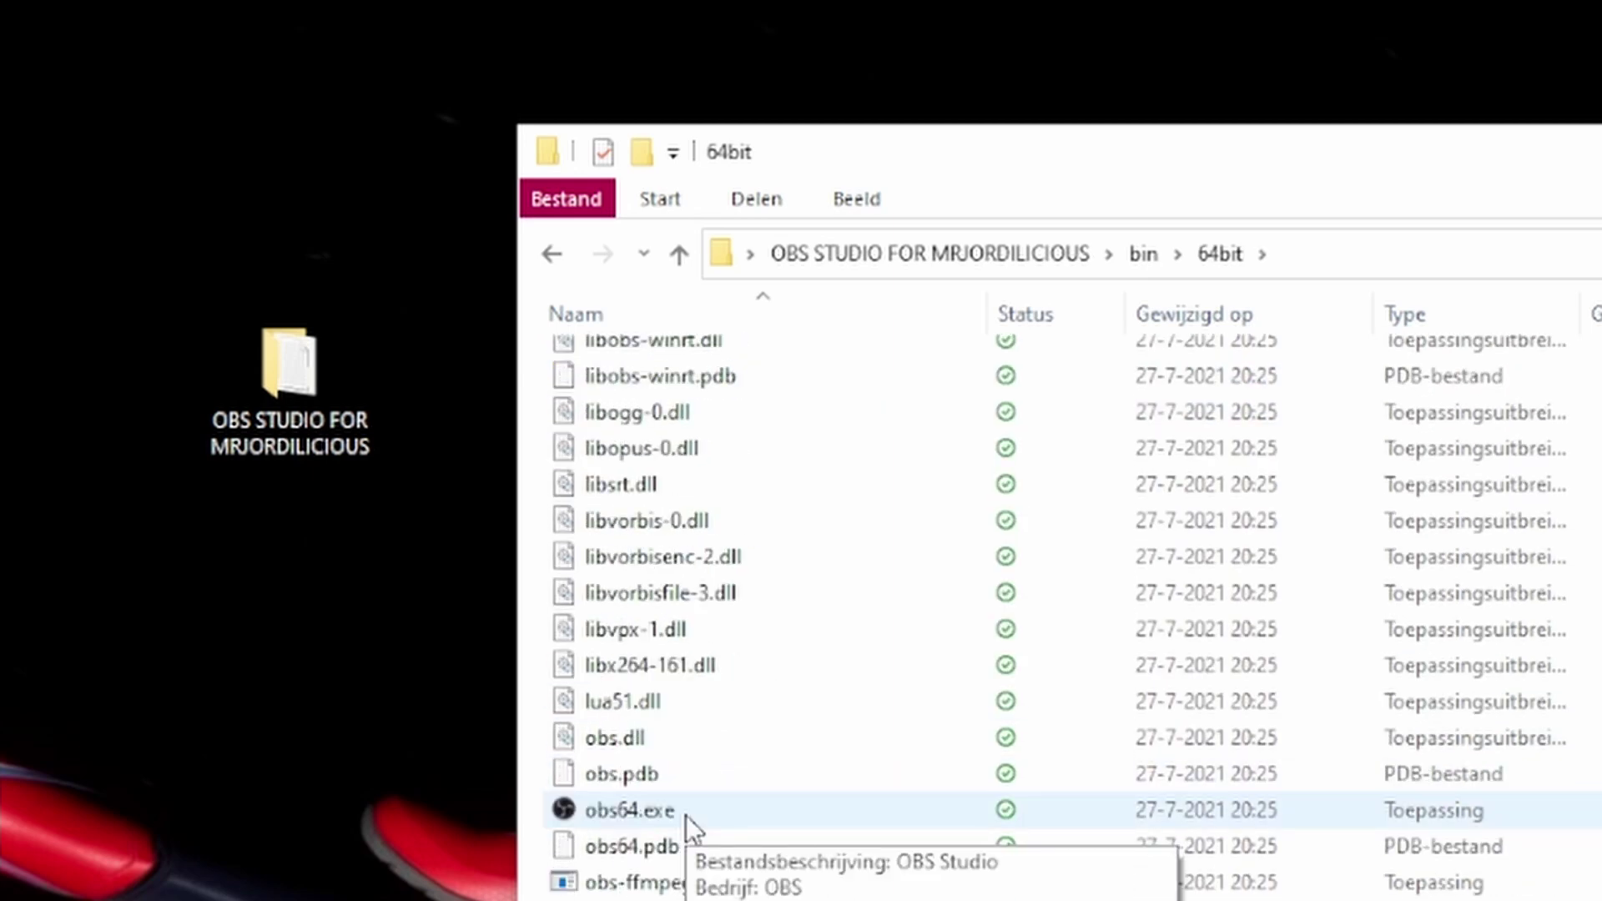
left_click(686, 814)
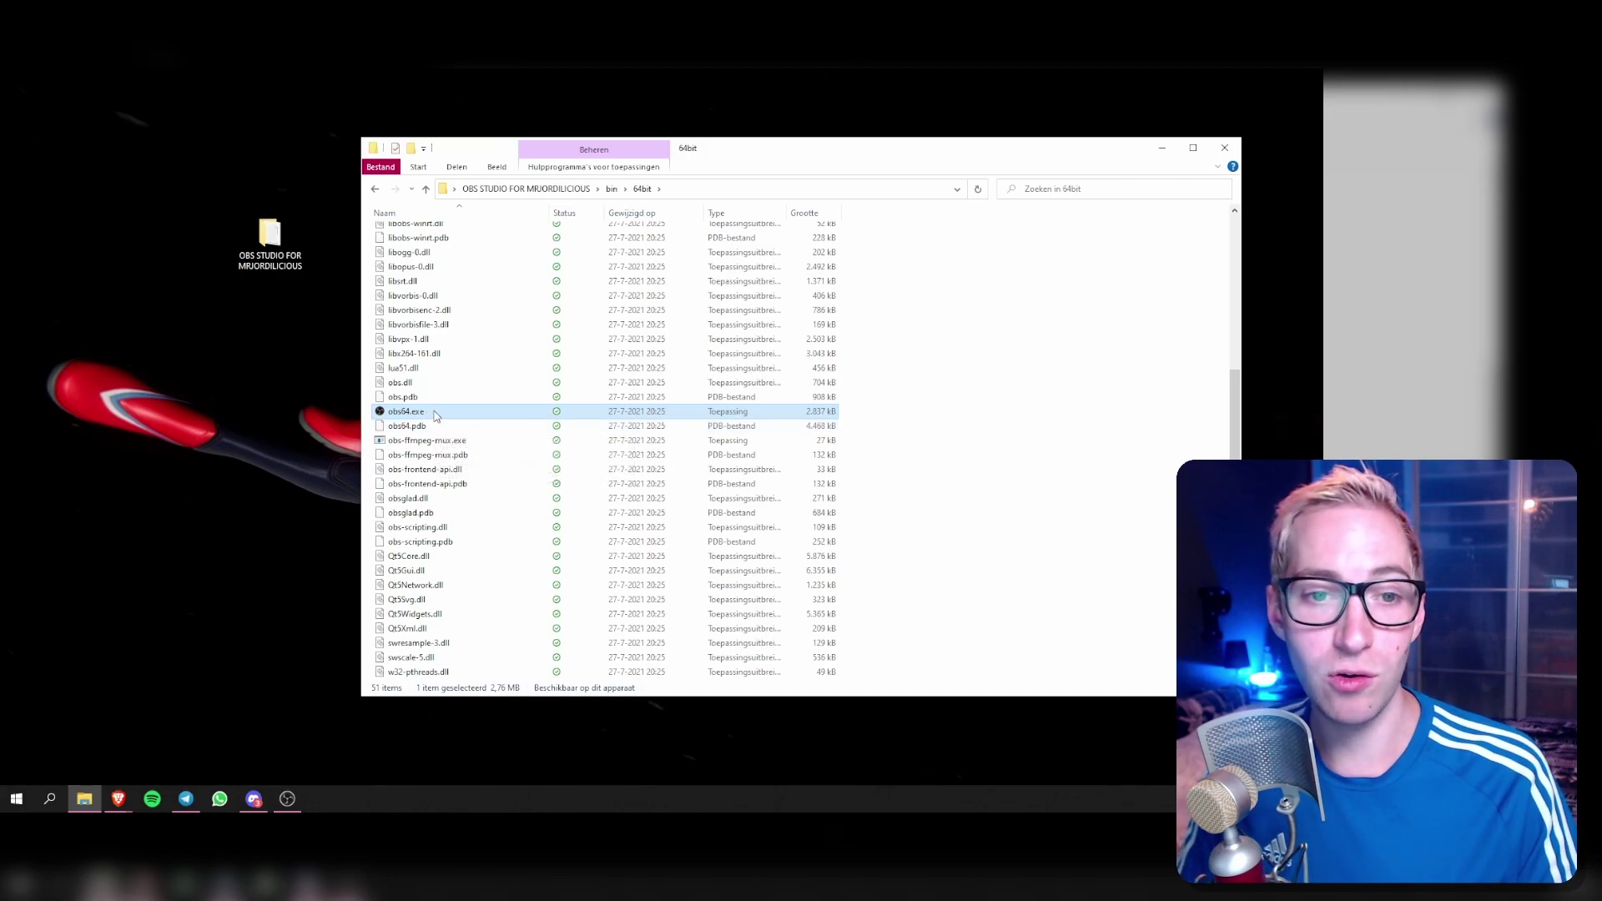
Enable Run as administrator in obs64.exe's compatibility properties, then launch obs64.exe.
right_click(434, 414)
left_click(507, 771)
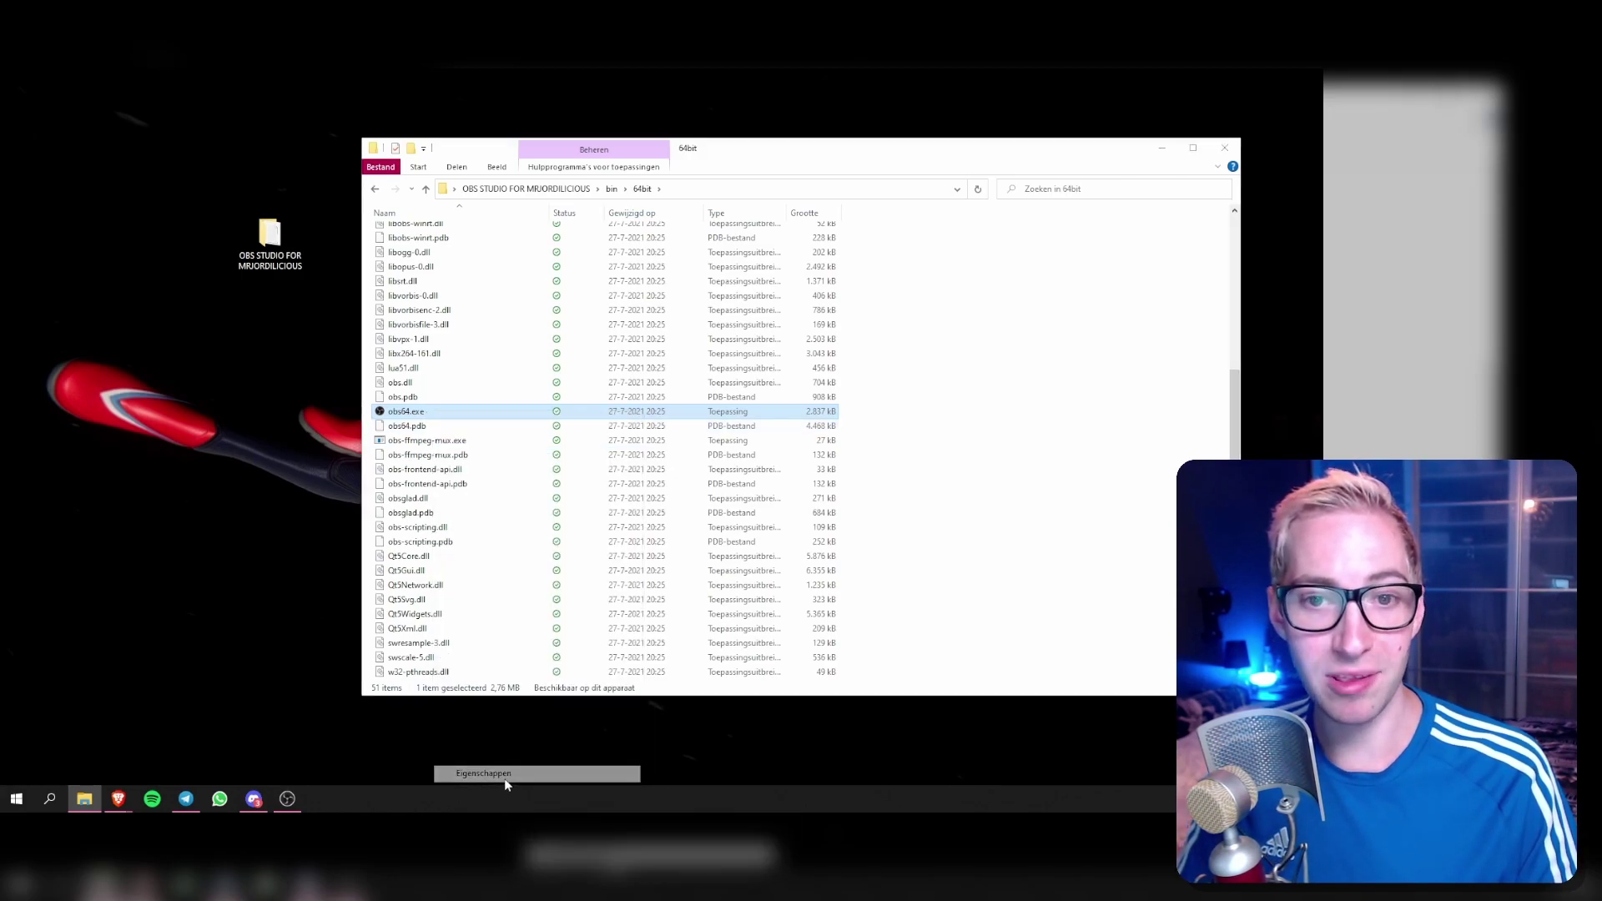
left_click(553, 451)
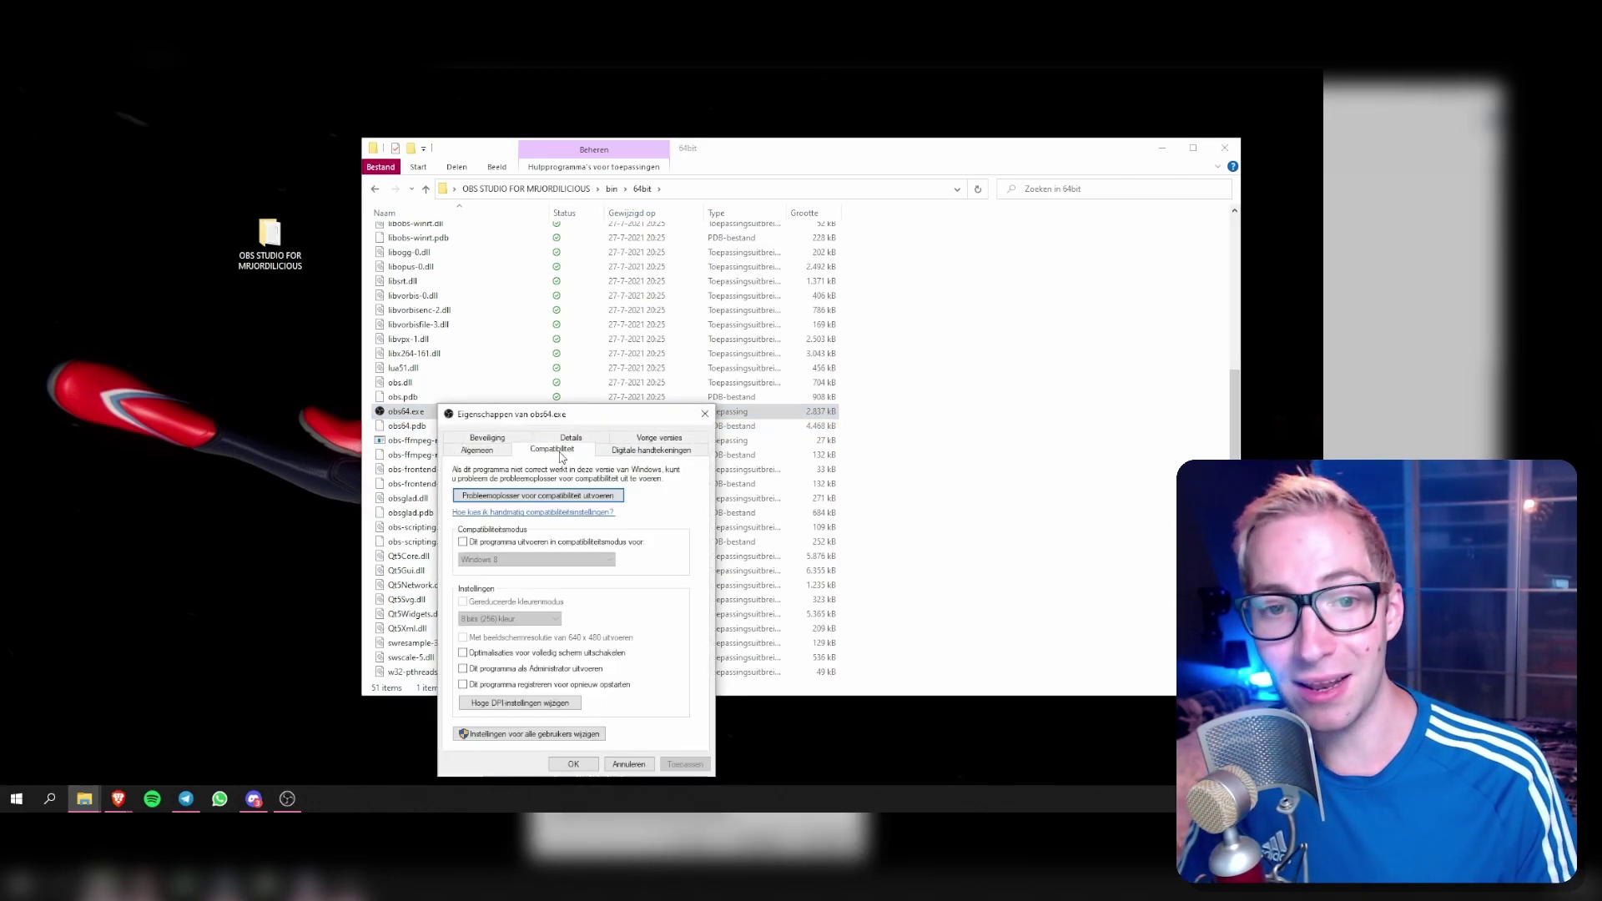
left_click(464, 669)
key("Return")
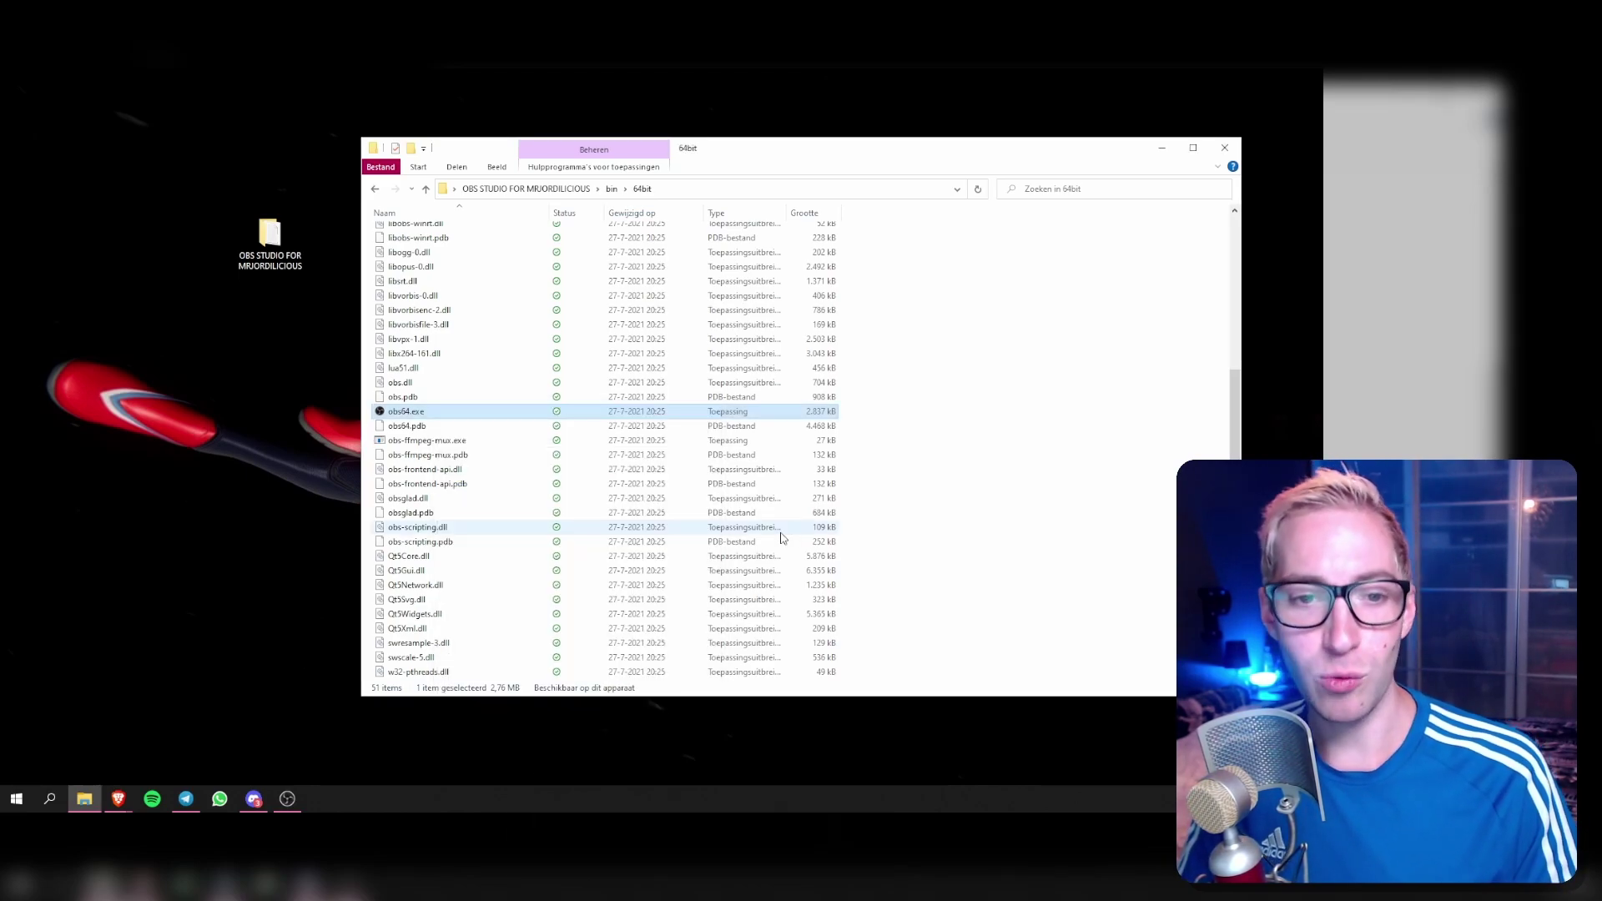
double_click(409, 411)
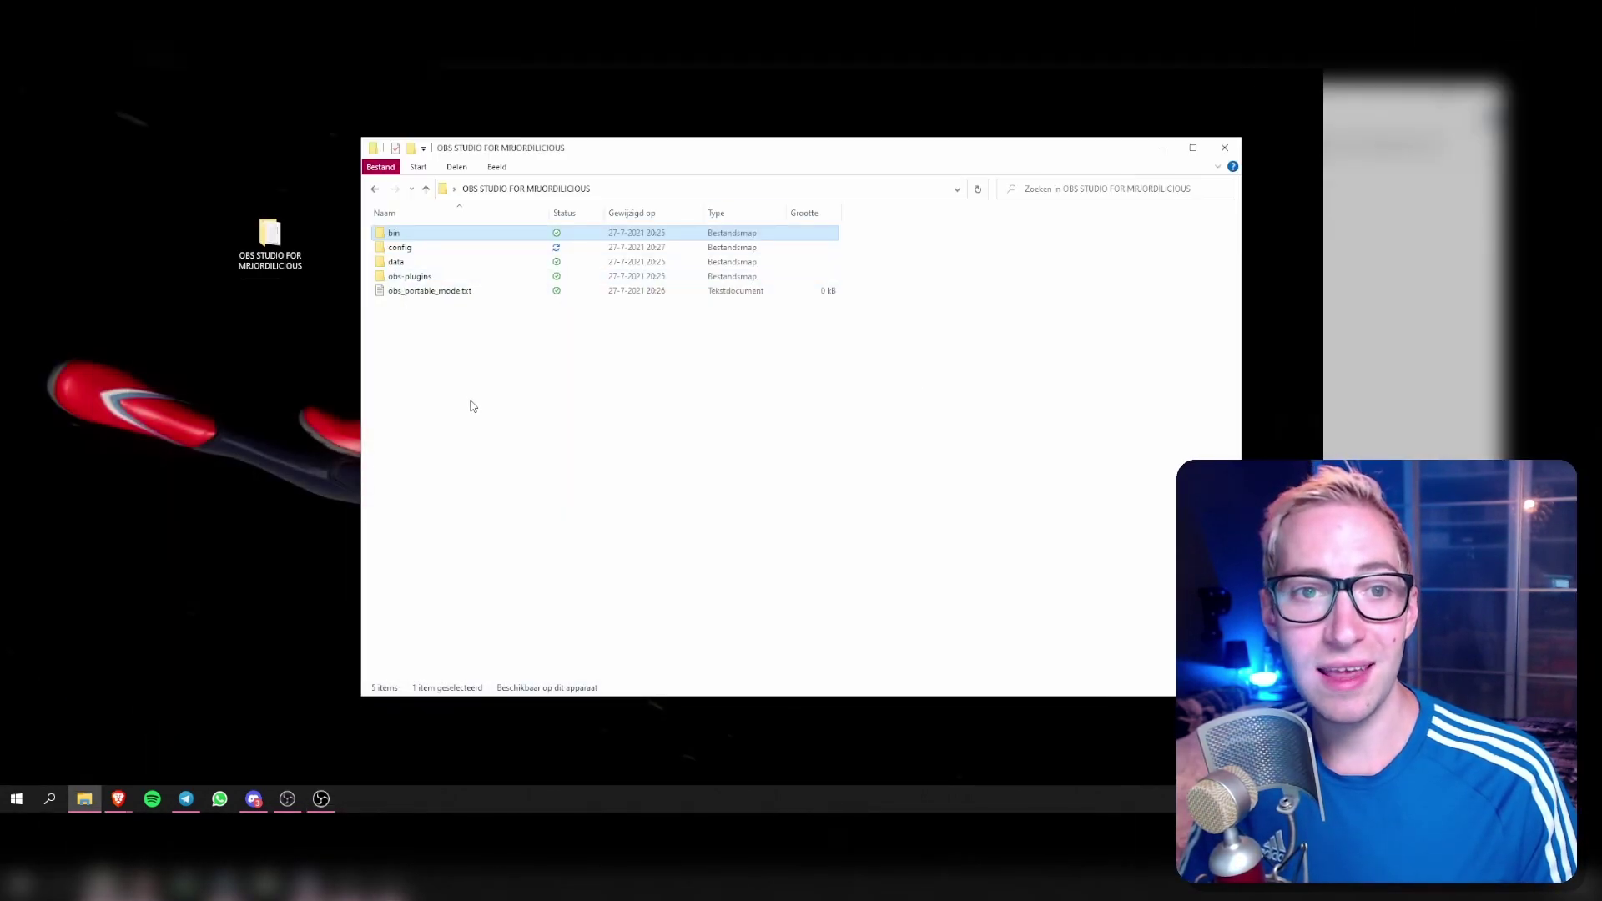
Browse into the existing portable folder's config\obs-studio settings folder.
left_click(469, 406)
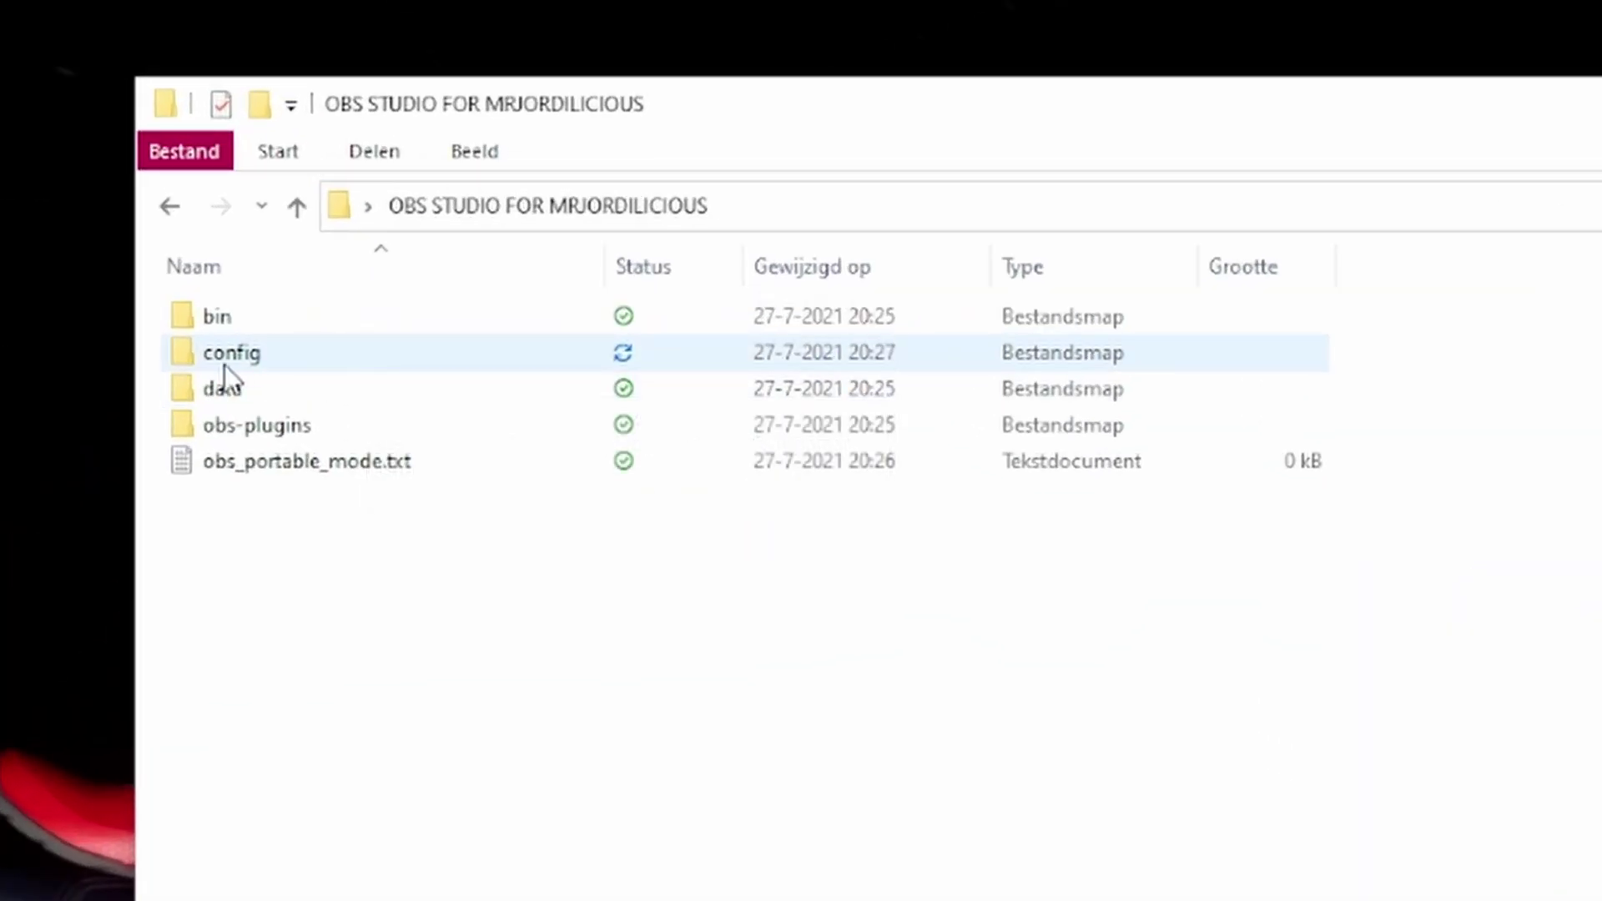
double_click(321, 352)
double_click(322, 323)
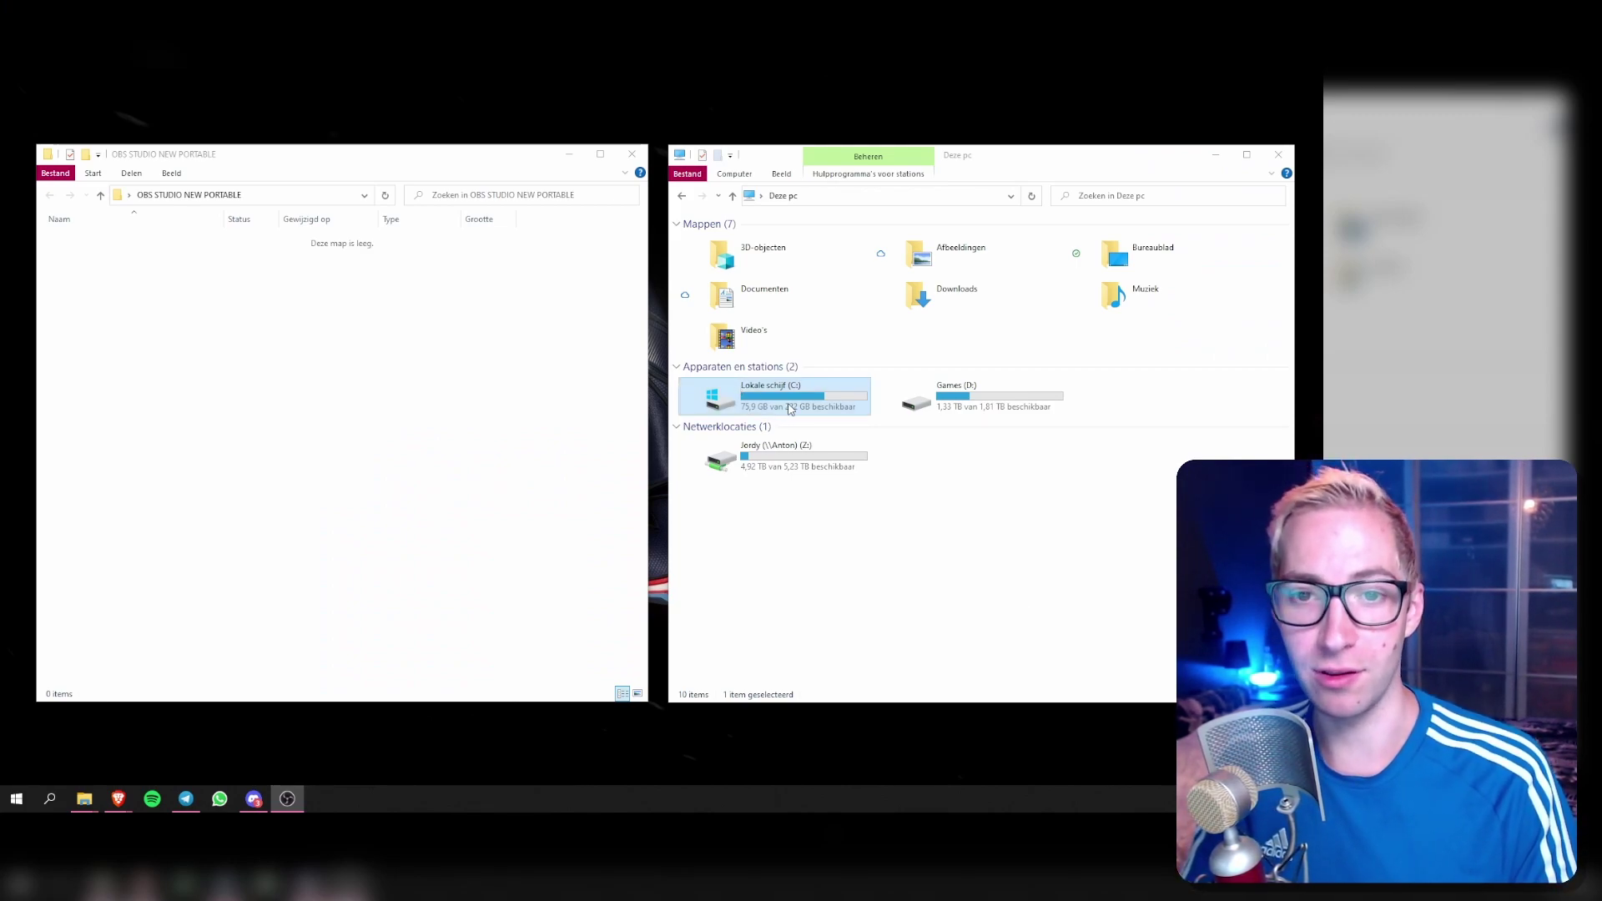
Move bin, data and obs-plugins from C:\Program Files\obs-studio into OBS STUDIO NEW PORTABLE.
double_click(740, 389)
double_click(757, 271)
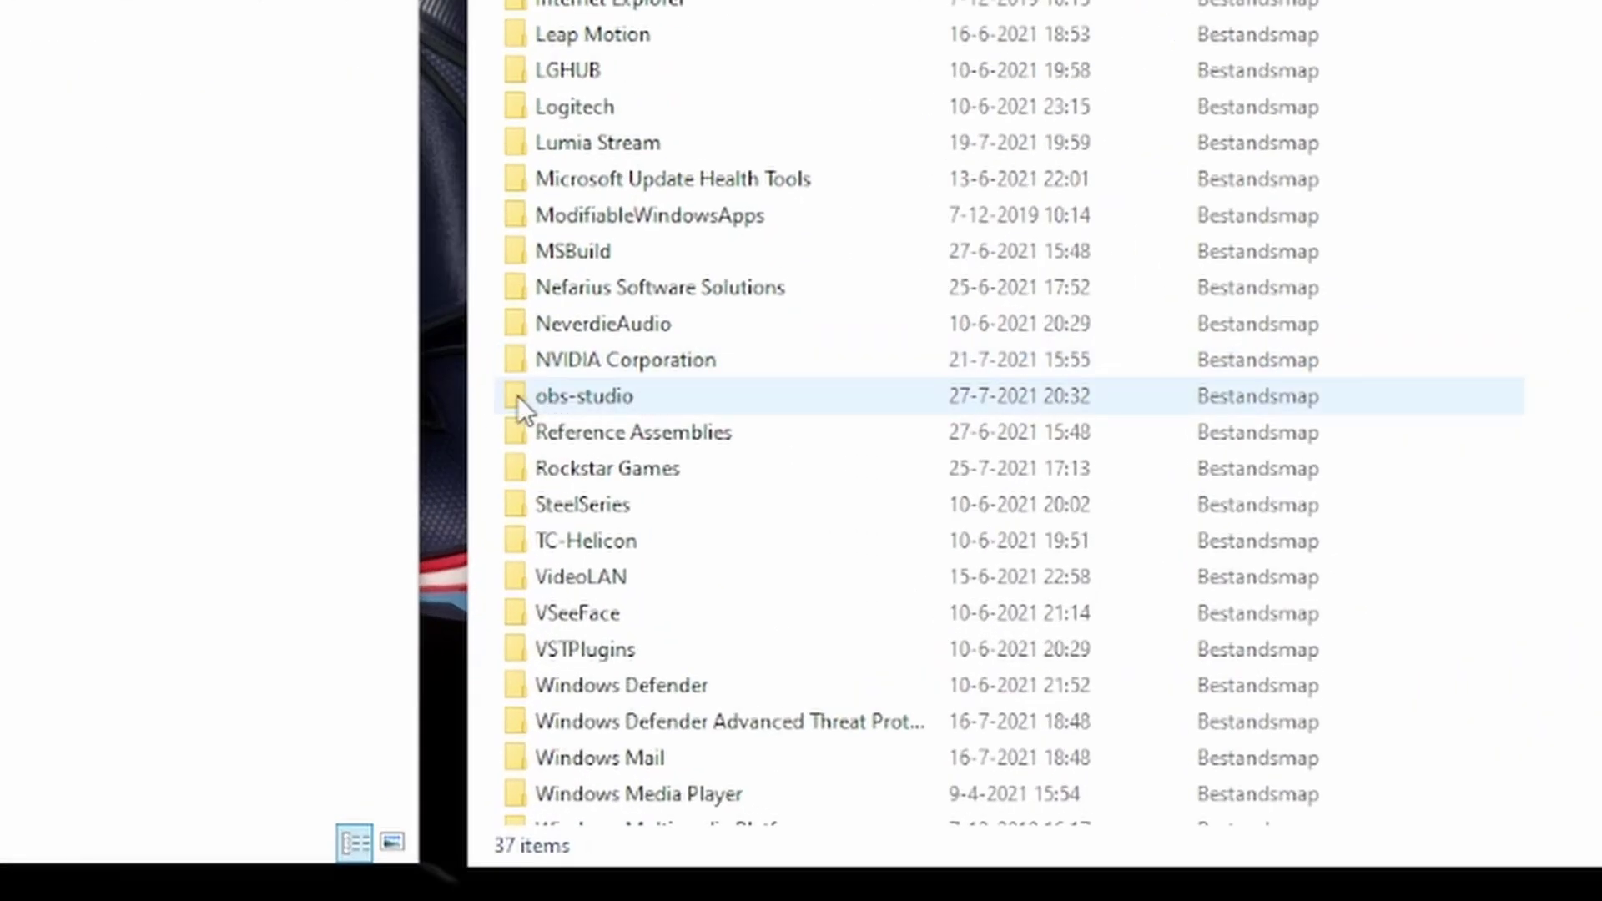
double_click(614, 393)
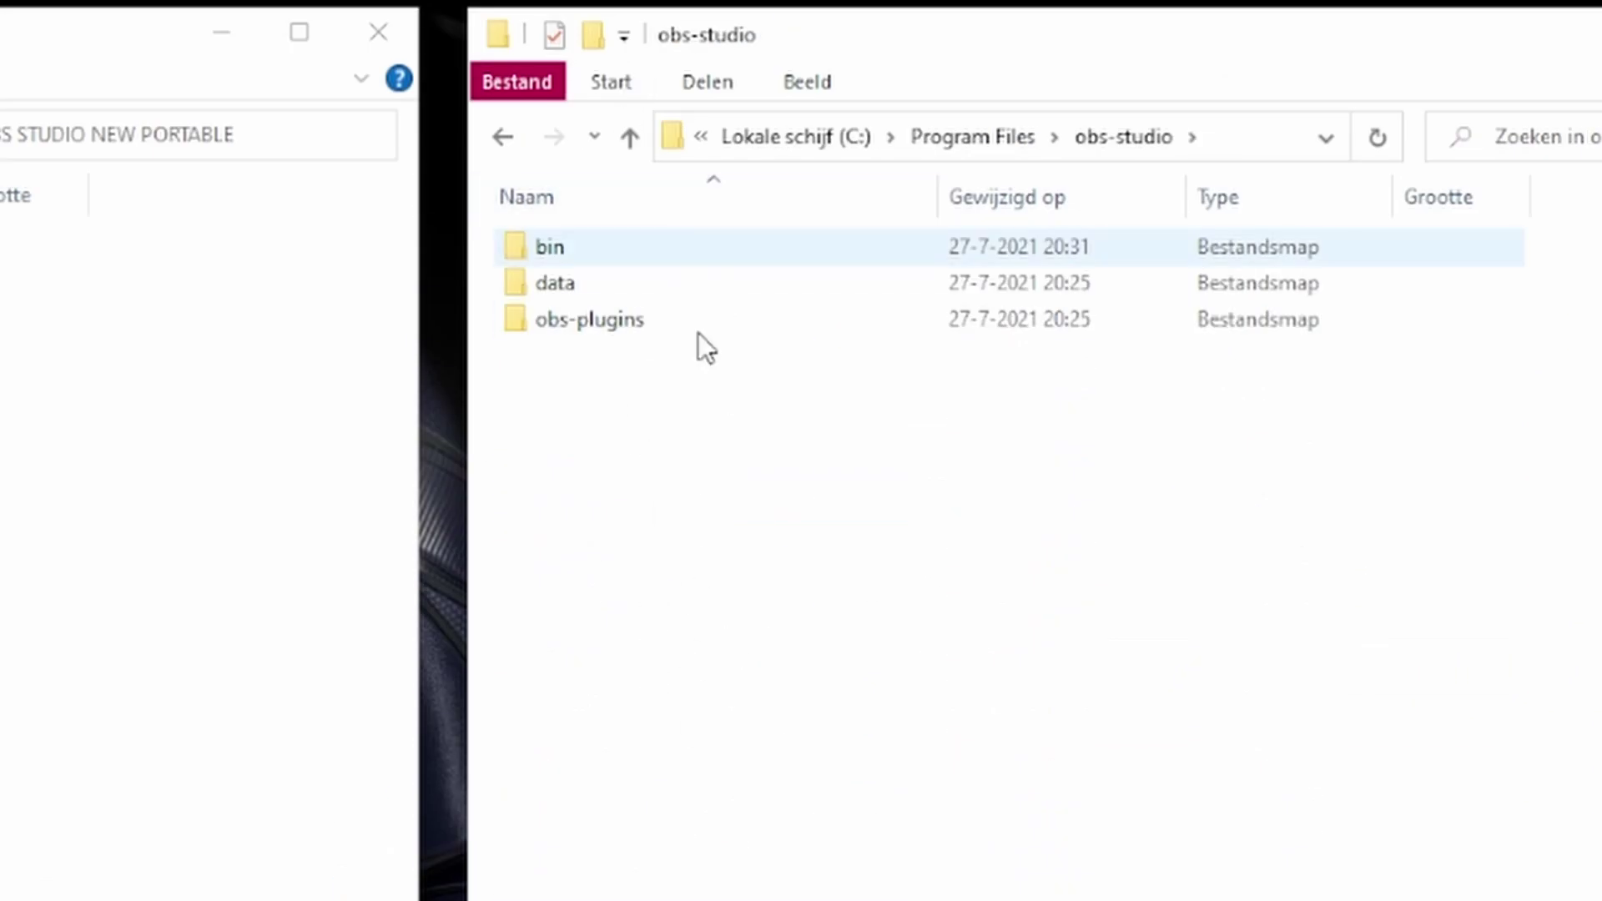
key("alt+Left")
double_click(1159, 658)
left_click_drag(1384, 496, 170, 333)
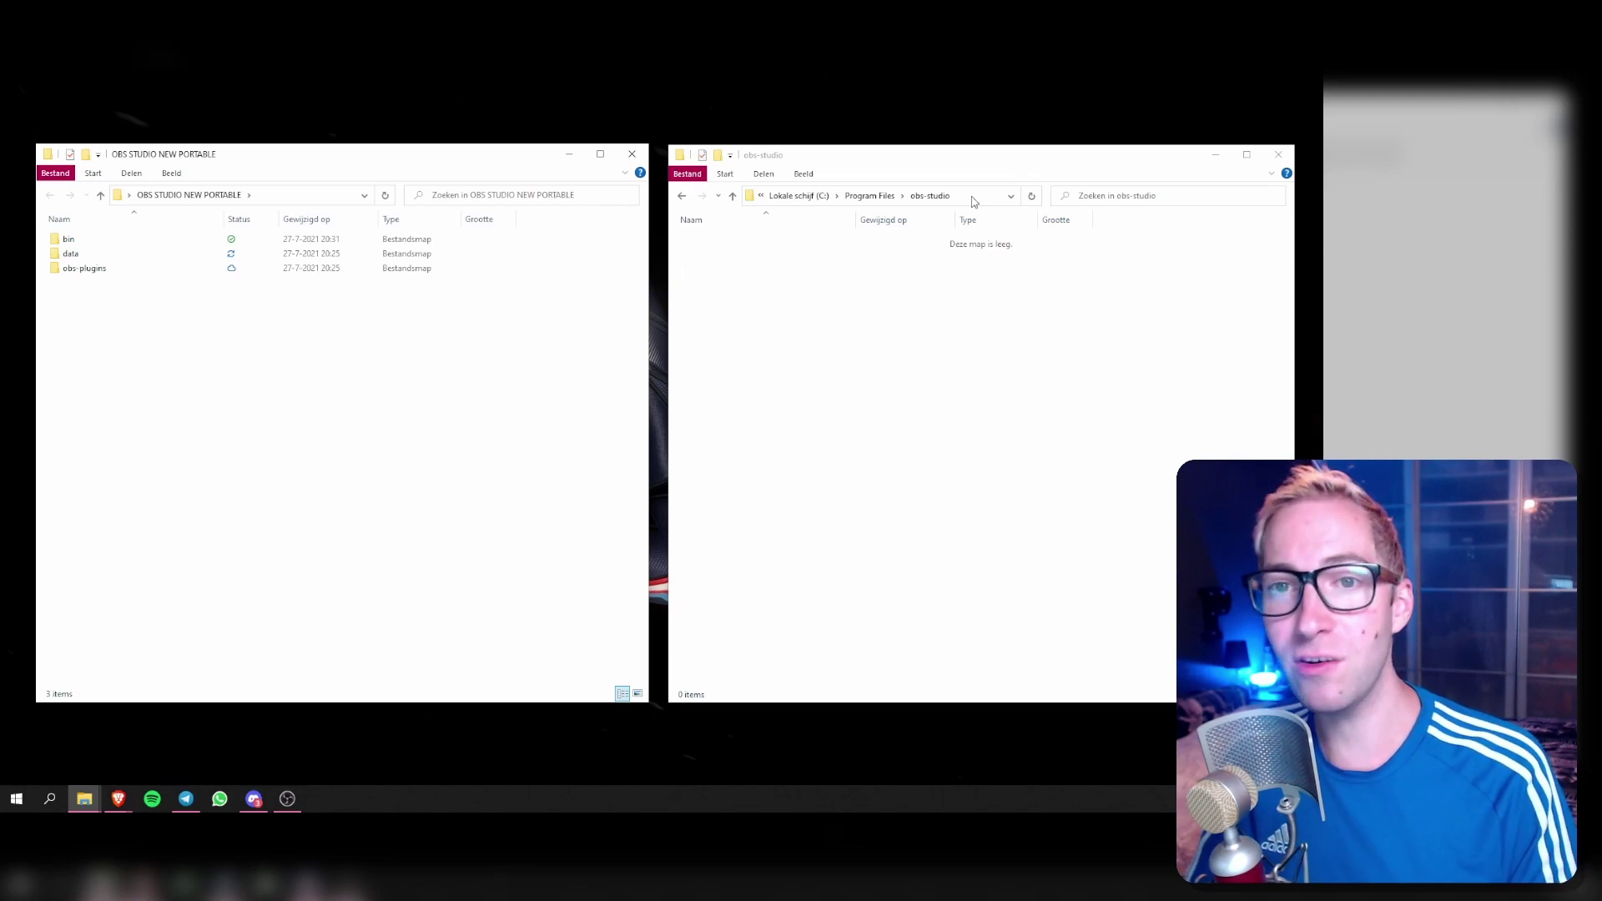
Navigate the right window to %APPDATA% (AppData\Roaming).
left_click(972, 201)
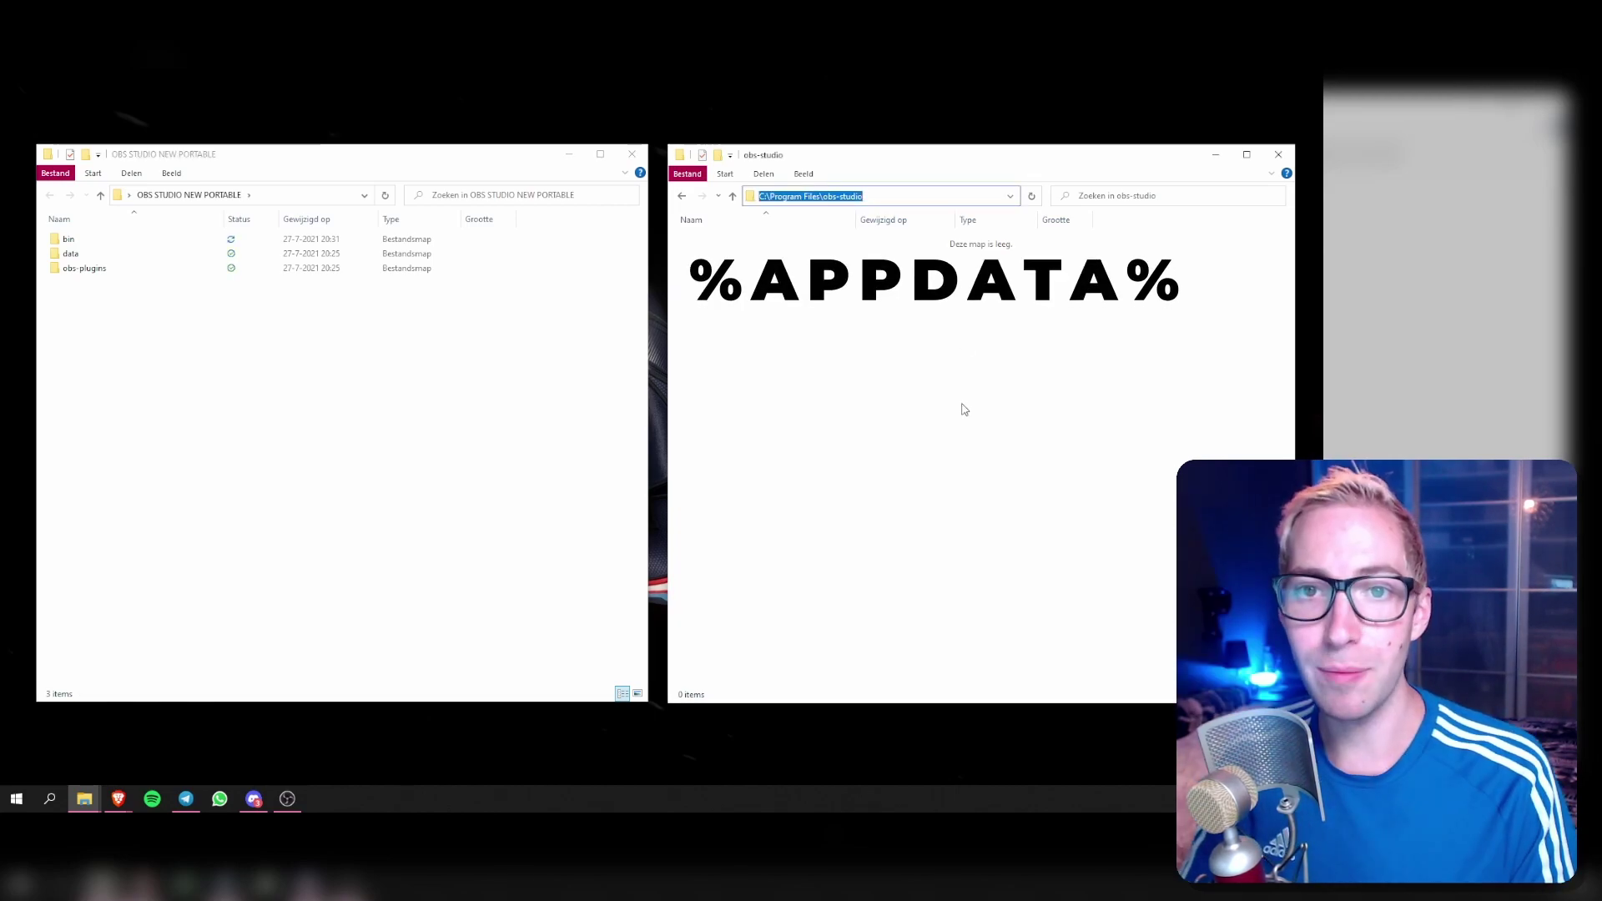
type("%APPDATA%")
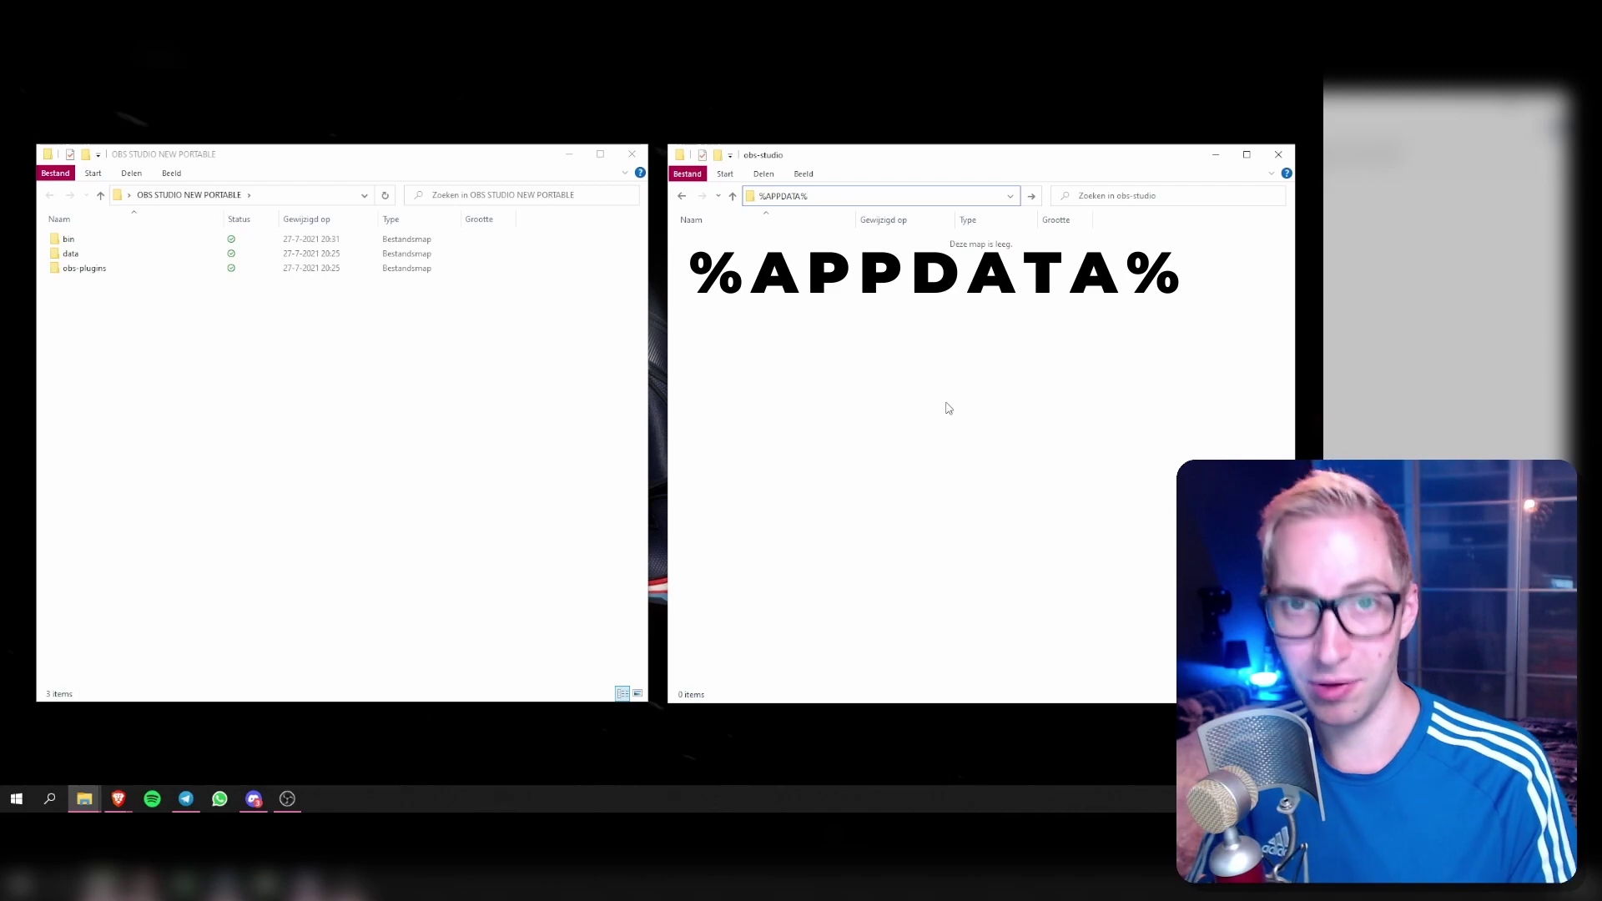
key("Return")
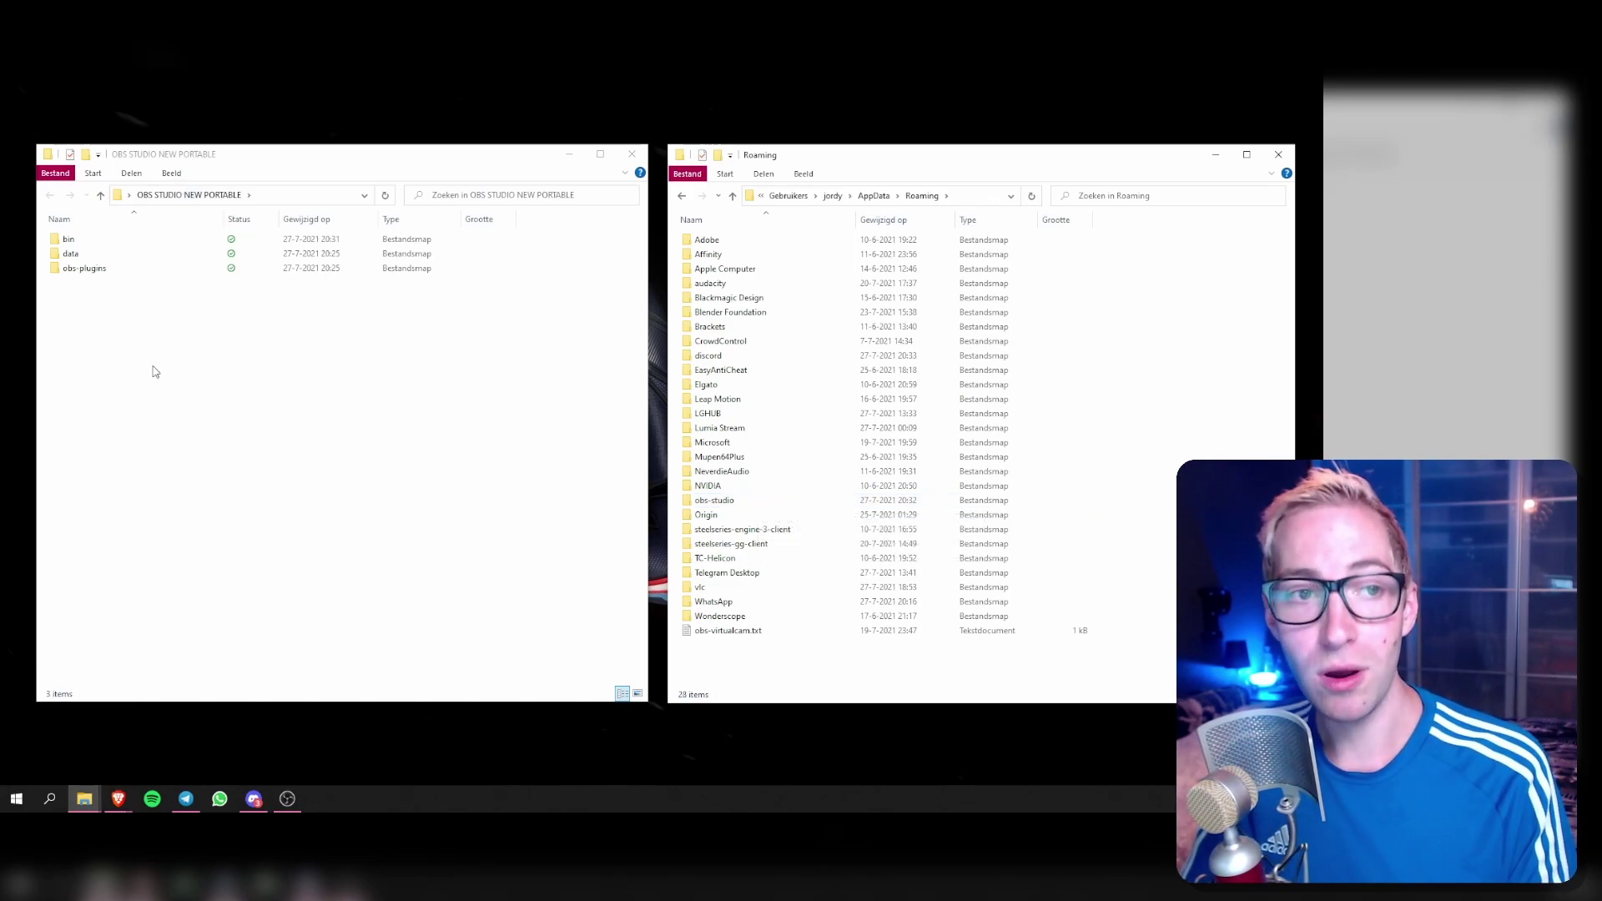
Create a new folder named config in OBS STUDIO NEW PORTABLE.
right_click(104, 379)
mouse_move(126, 623)
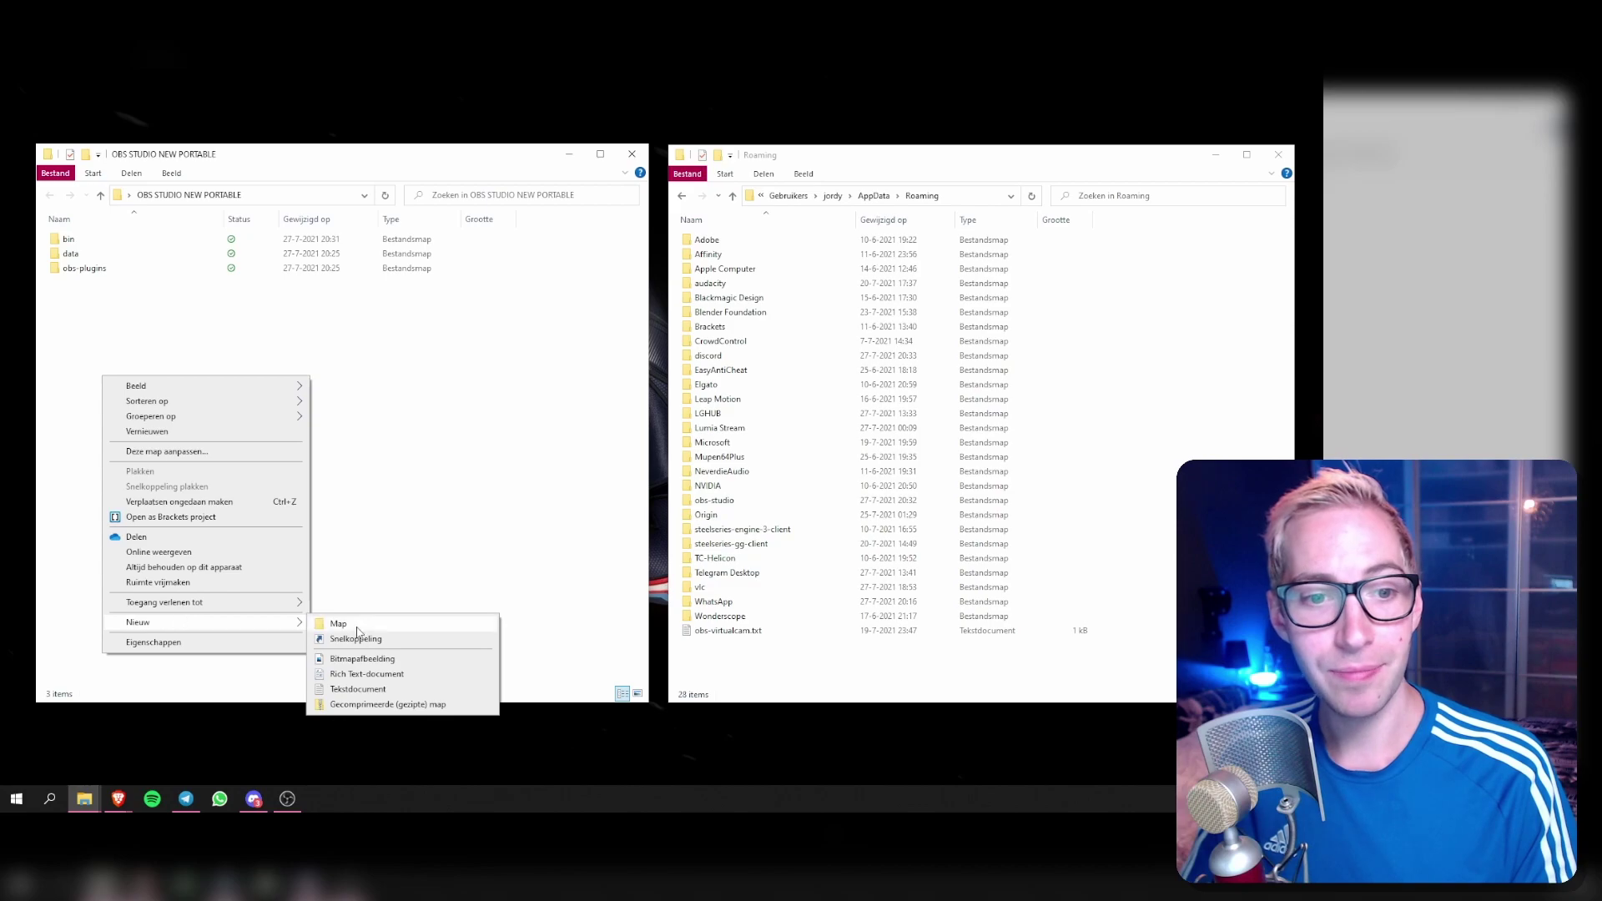
left_click(350, 626)
type("config")
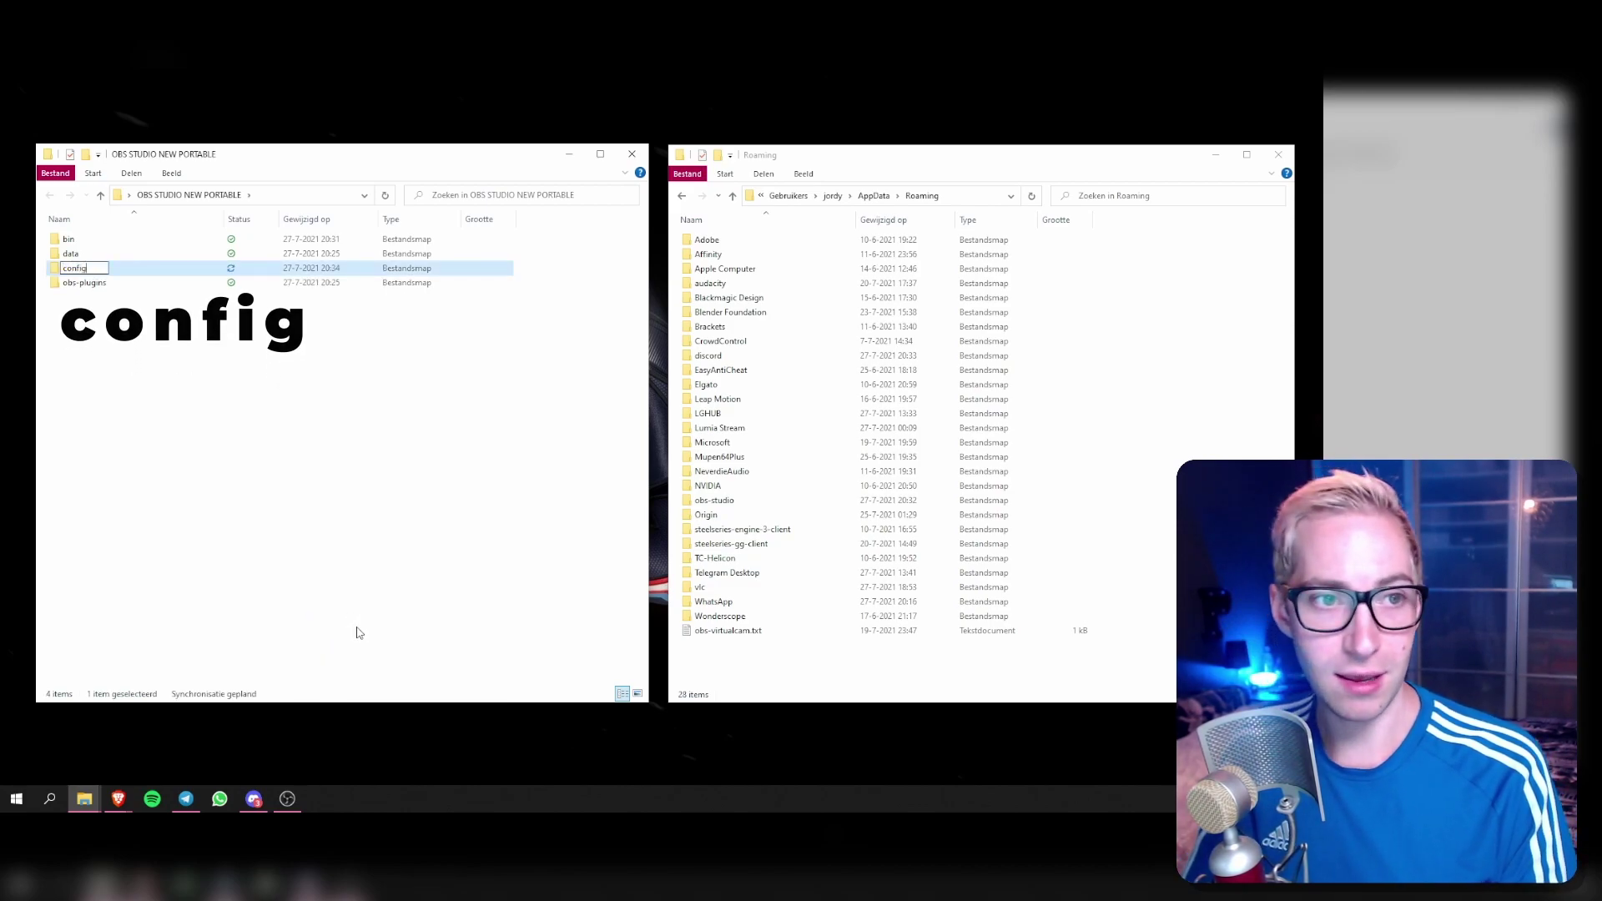
key("Return")
key("Return")
Move the obs-studio folder from Roaming into the new config folder.
left_click(739, 500)
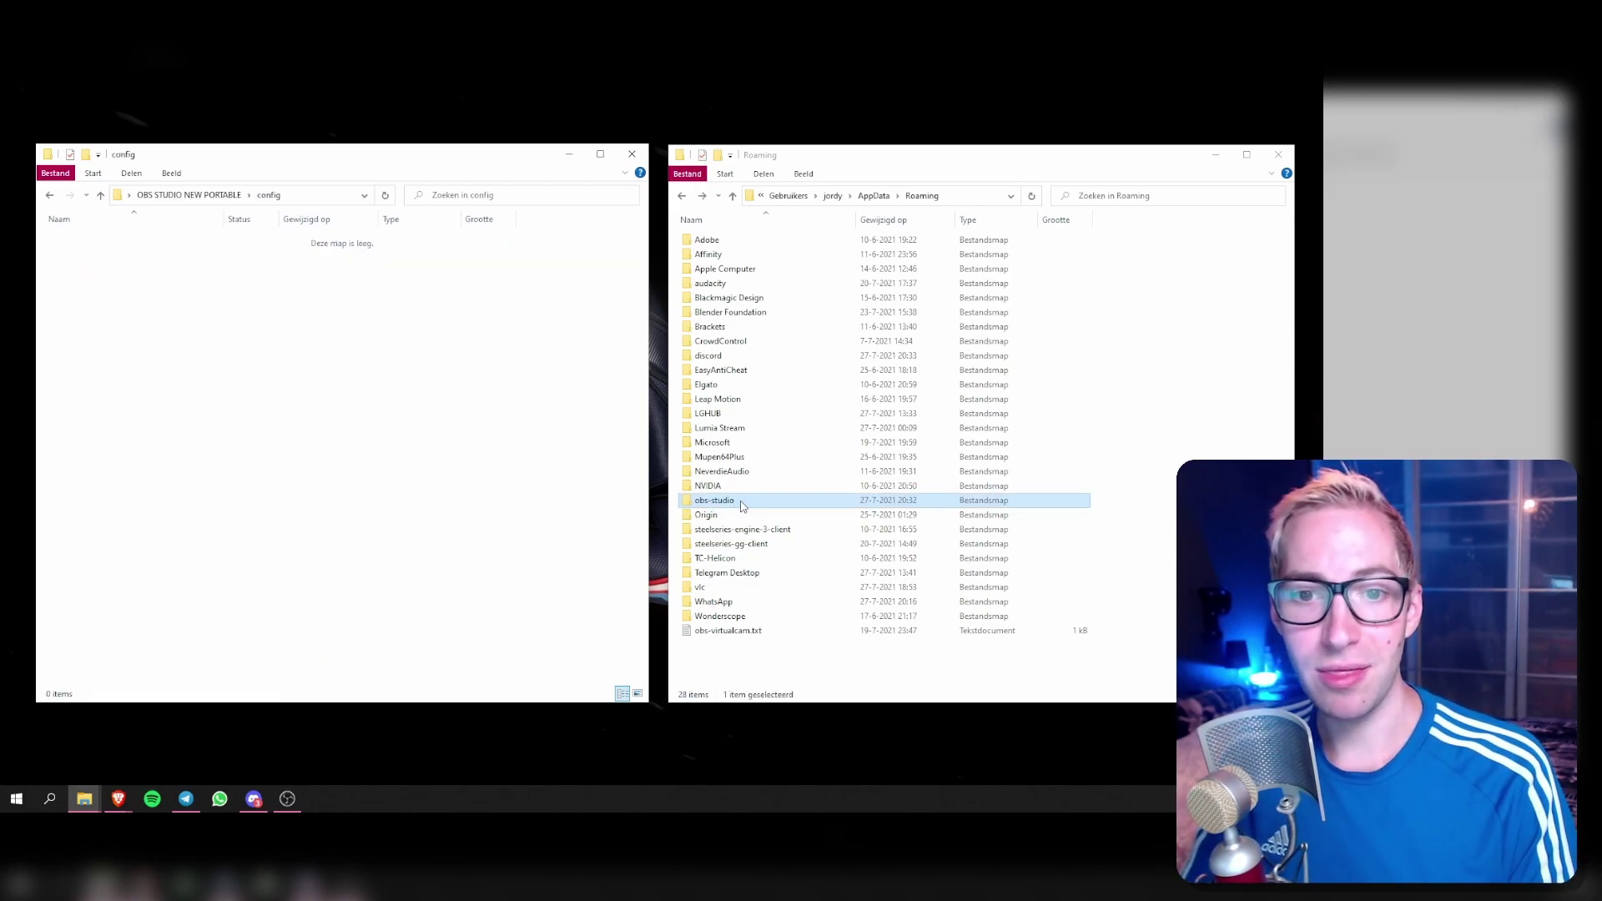
left_click_drag(573, 471, 146, 343)
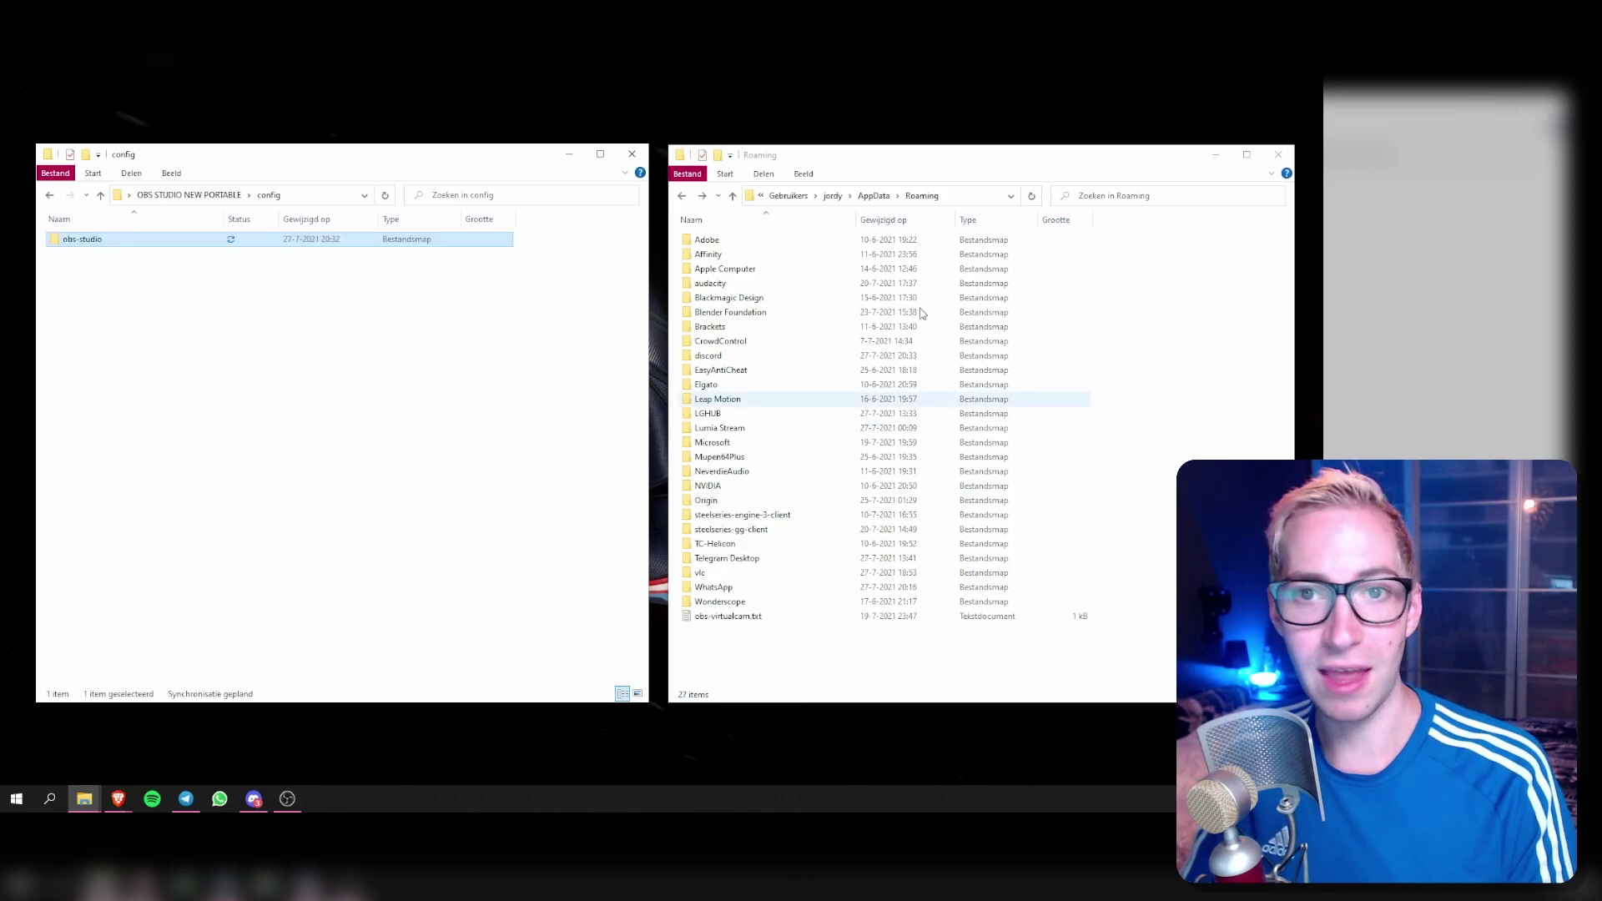
left_click(191, 195)
left_click(154, 364)
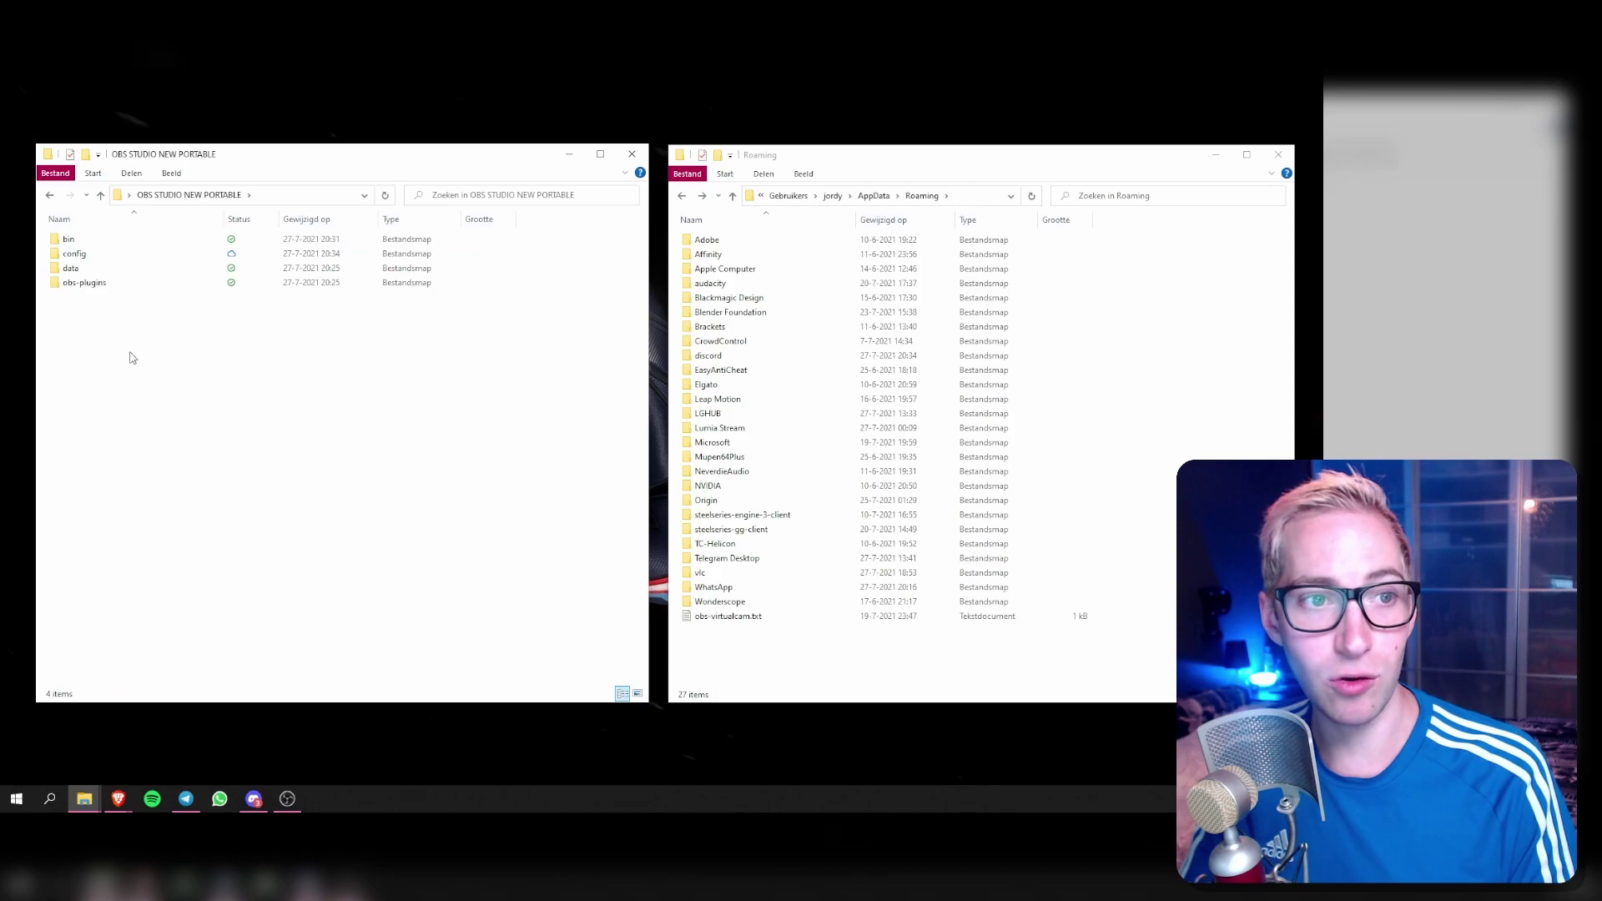
Create an empty obs_portable_mode.txt file in OBS STUDIO NEW PORTABLE.
right_click(118, 352)
mouse_move(207, 597)
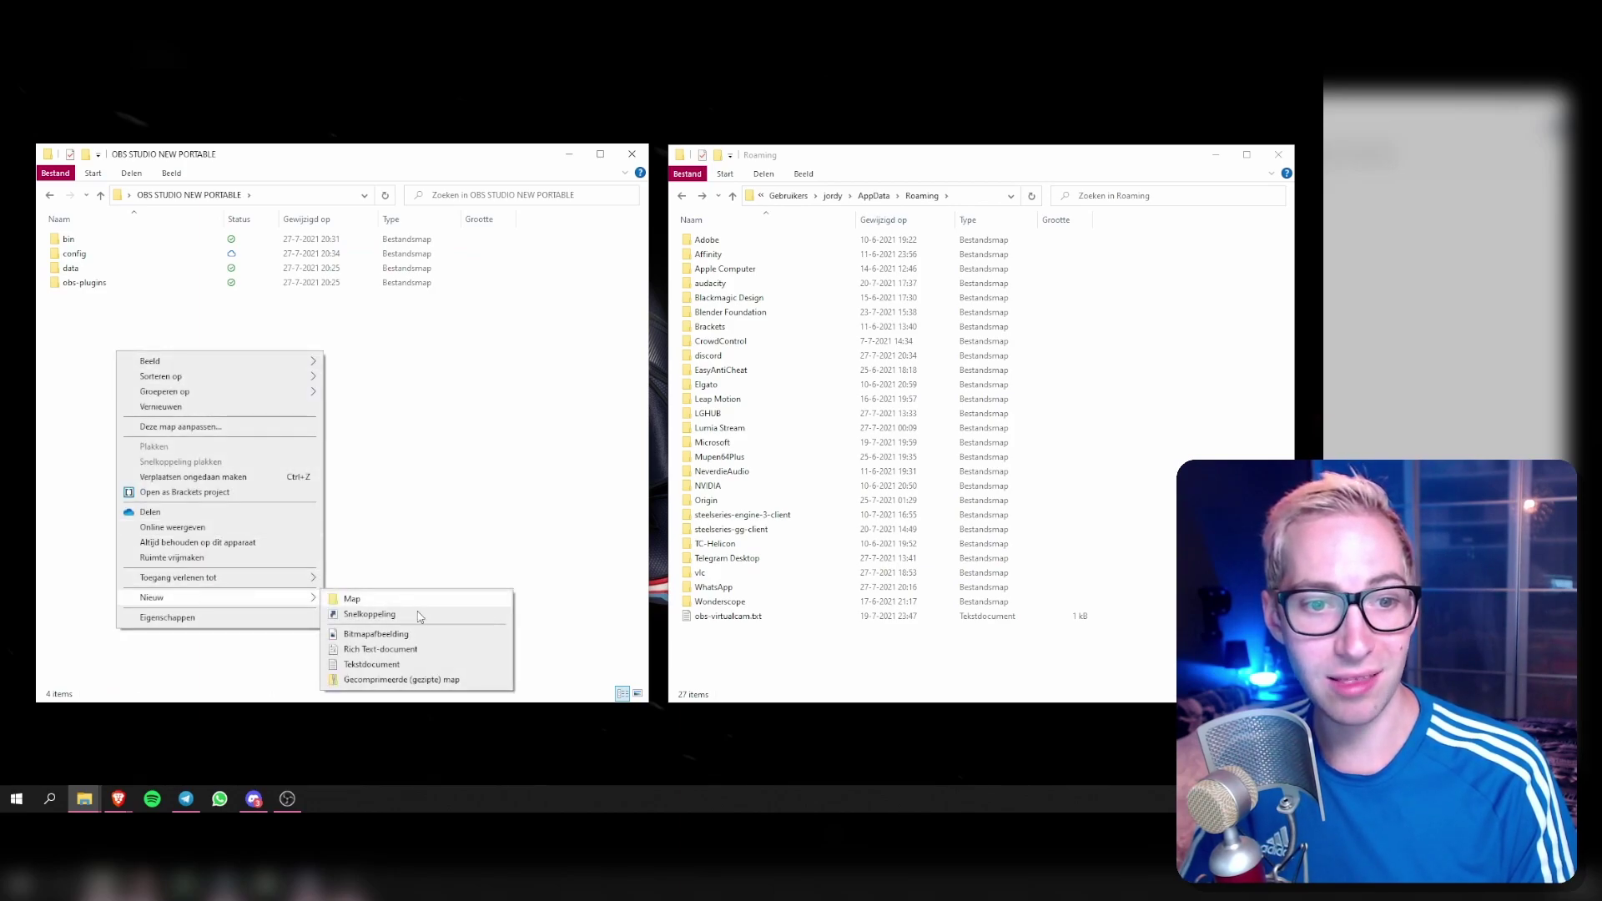
left_click(396, 665)
type("obs_")
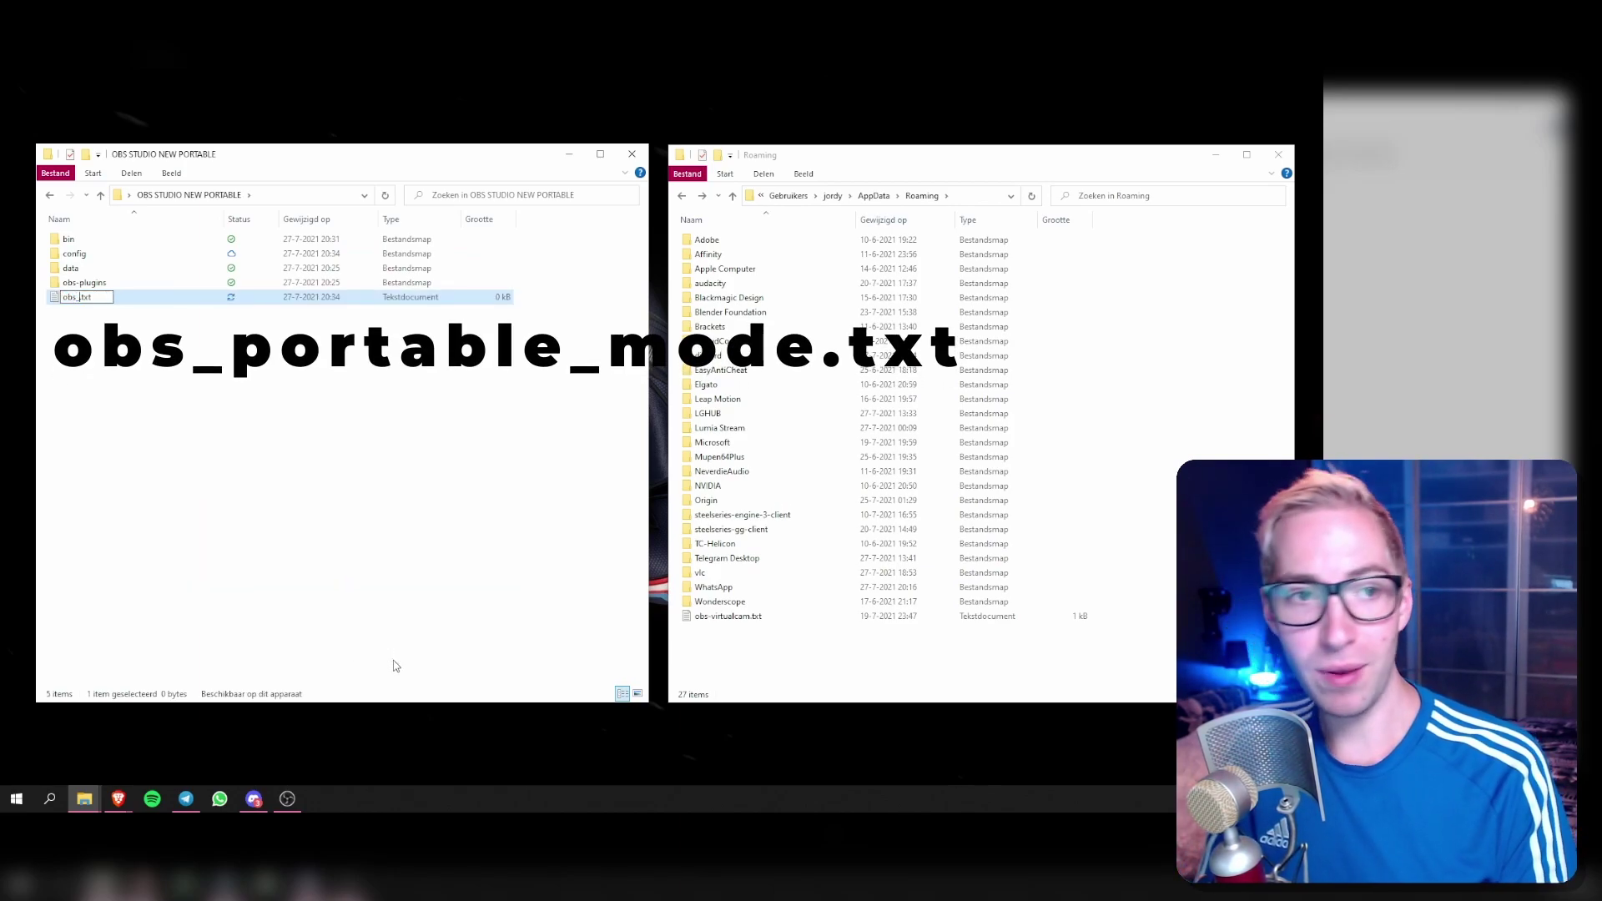
type("portable_mode")
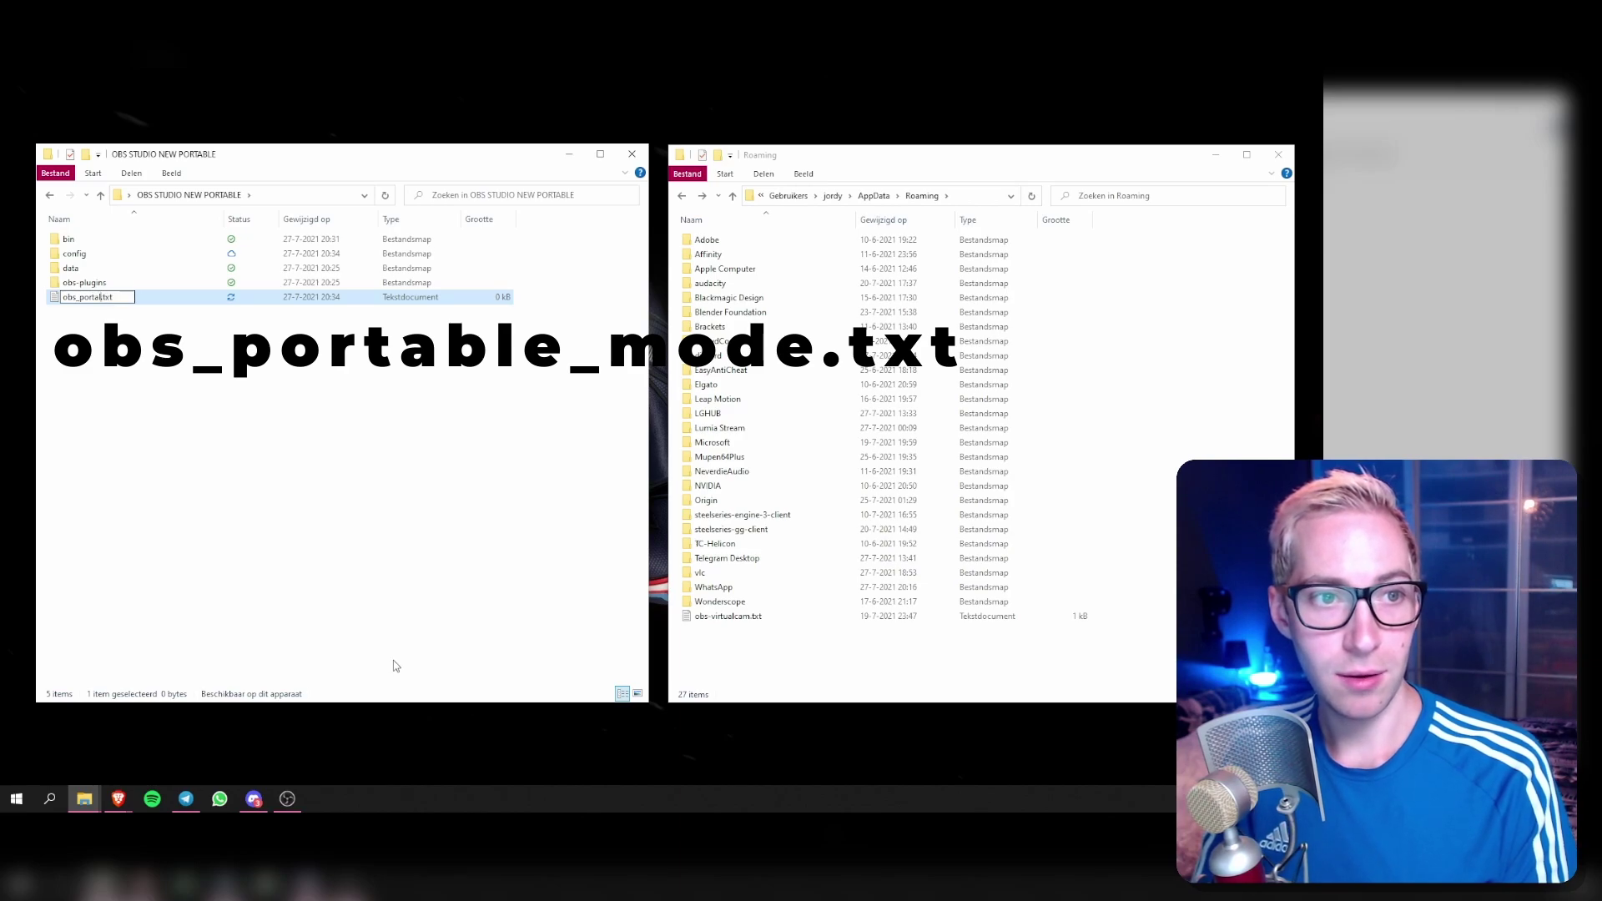
key("Return")
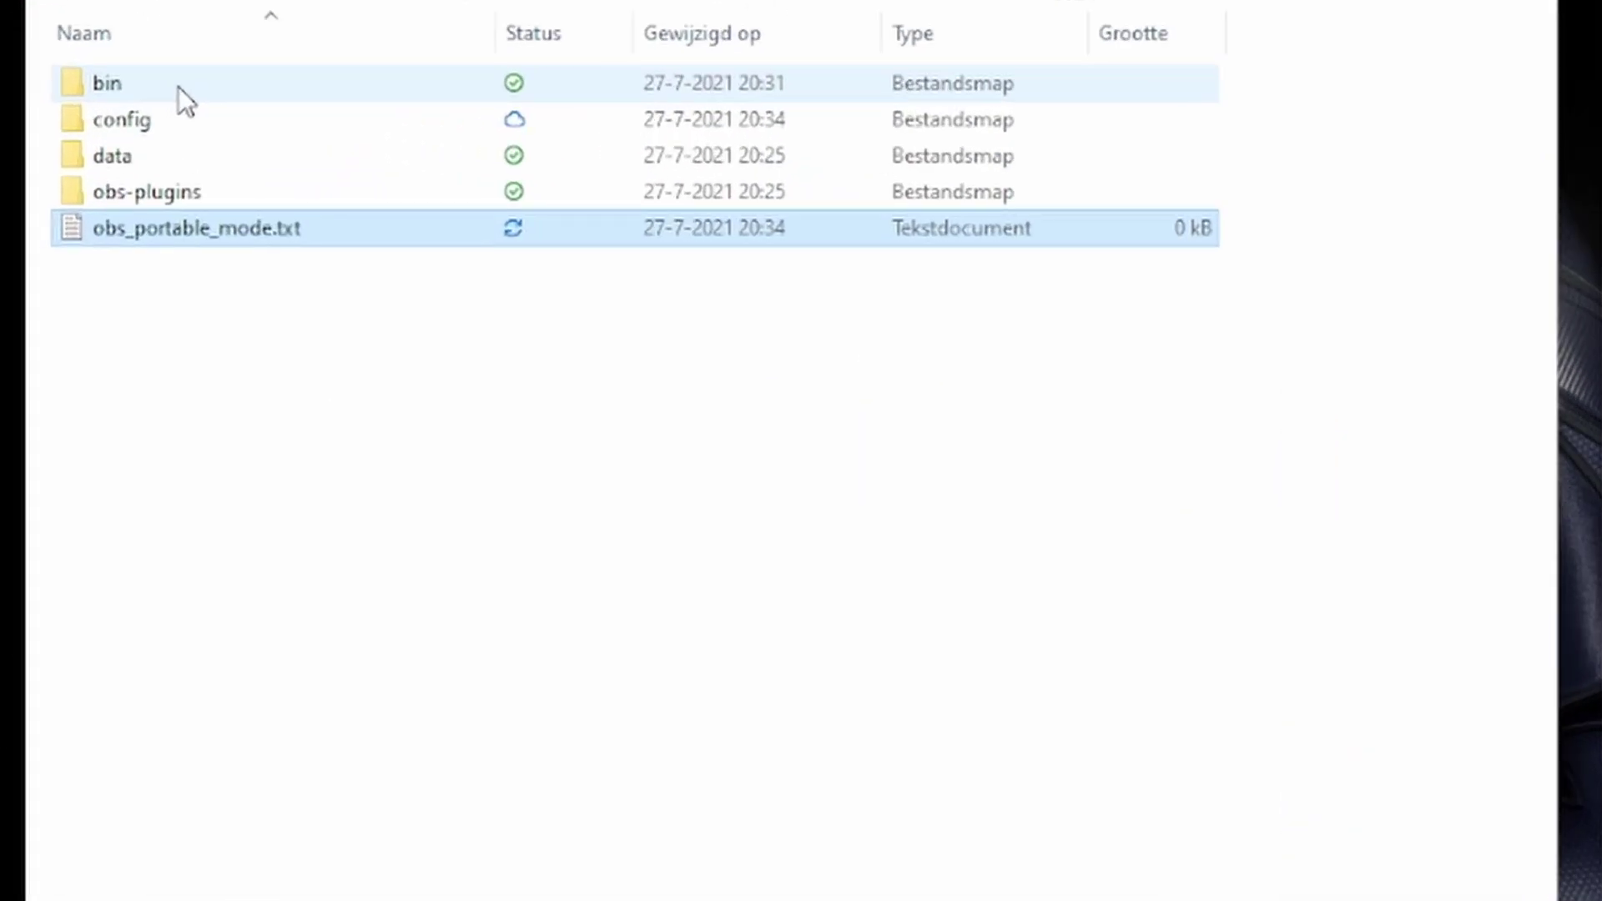
Go into bin\64bit and launch obs64.exe.
double_click(178, 87)
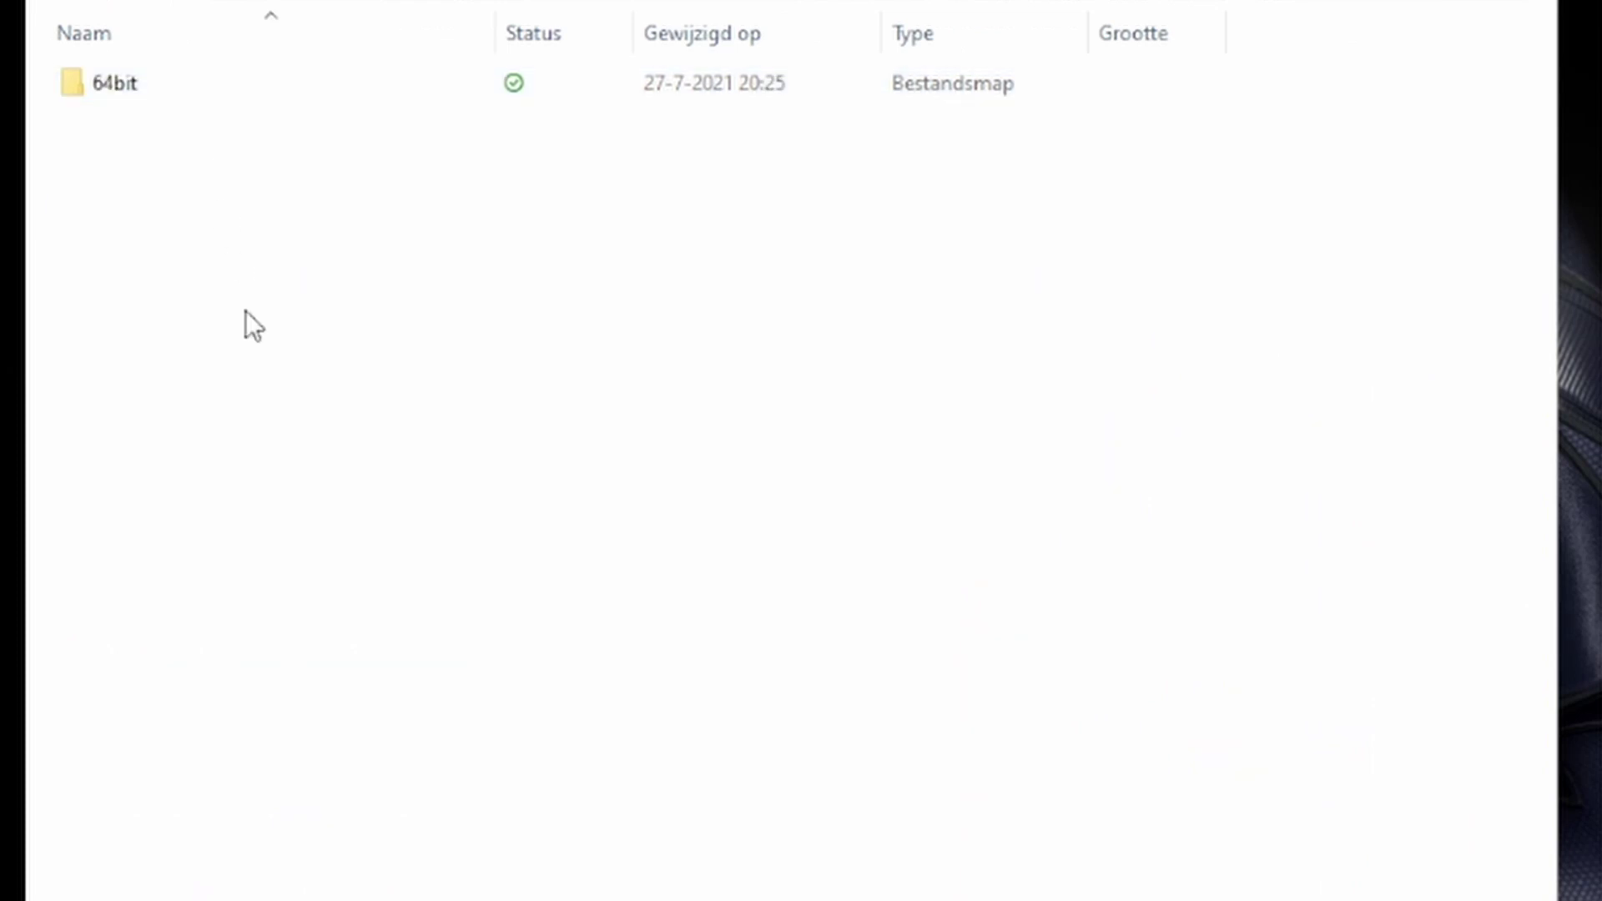
double_click(173, 88)
scroll(367, 618, "down", 3)
left_click(201, 863)
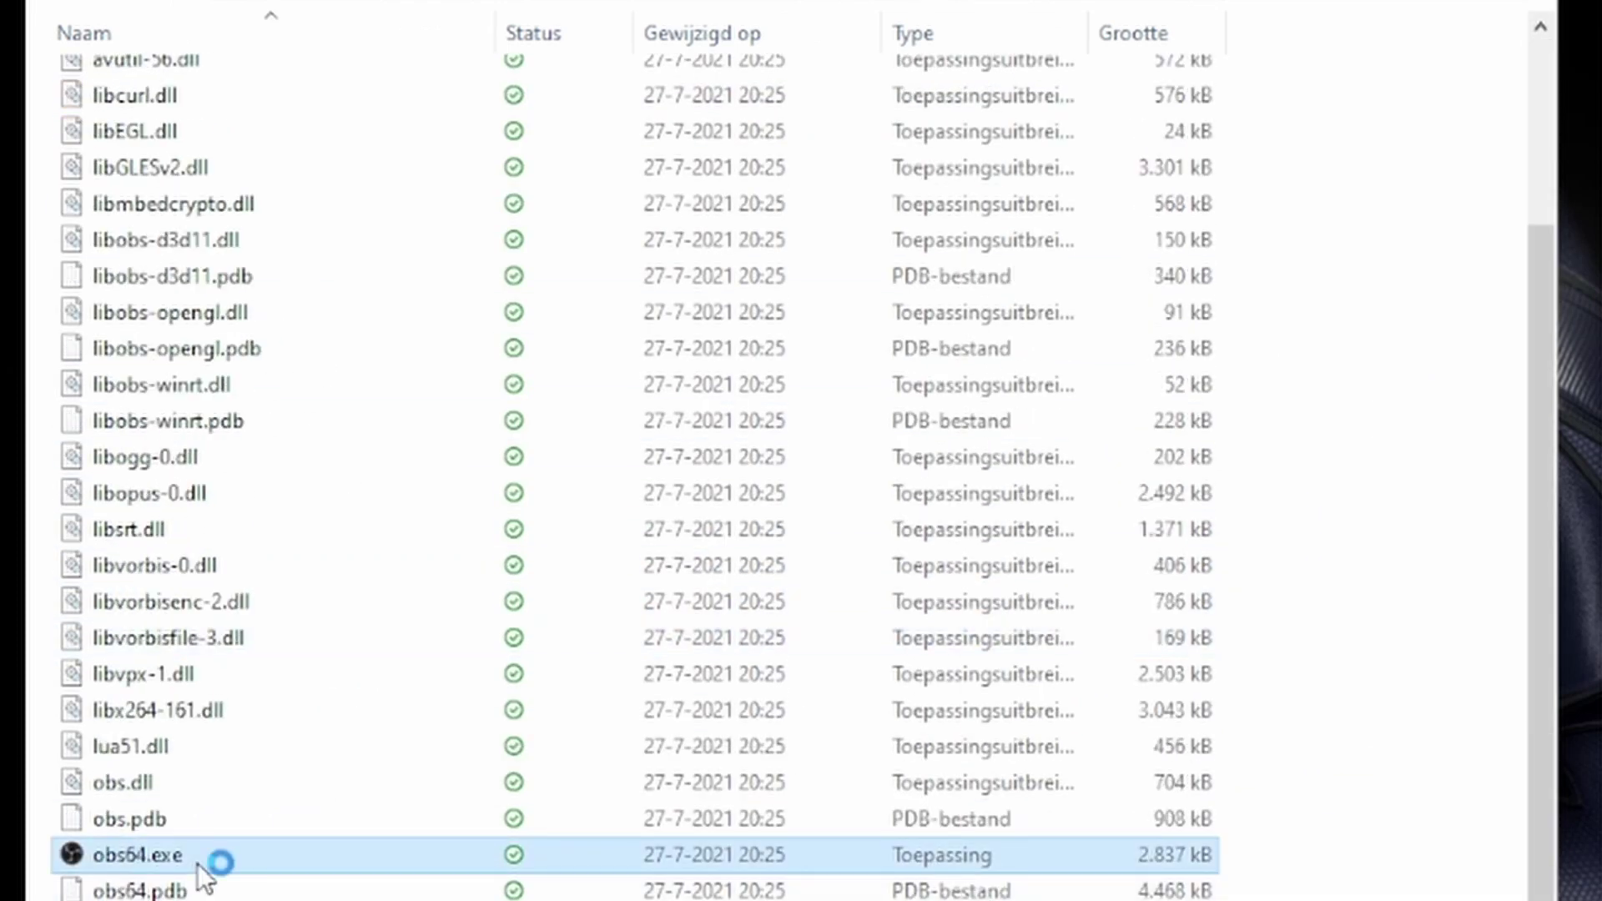